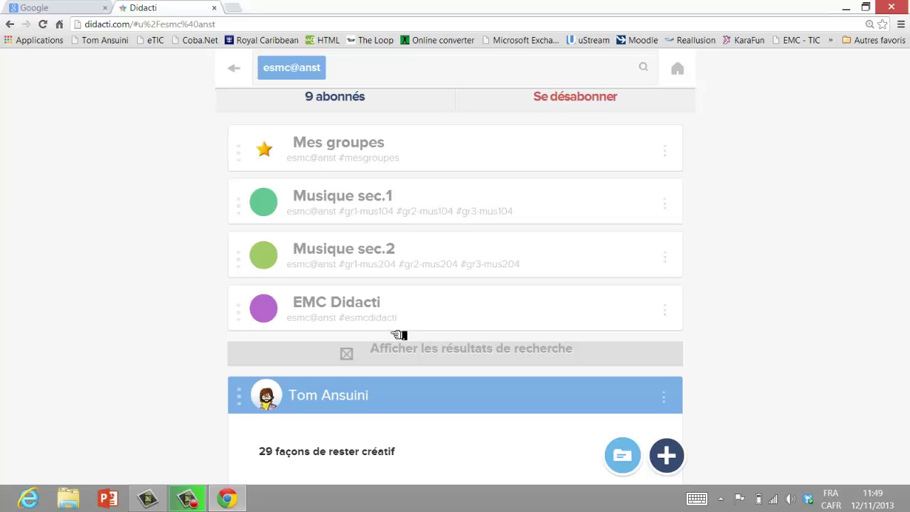
- Open the EMC Didacti group and start modifying its "Les Chouinchis au Pôle Nord" post
left_click(402, 315)
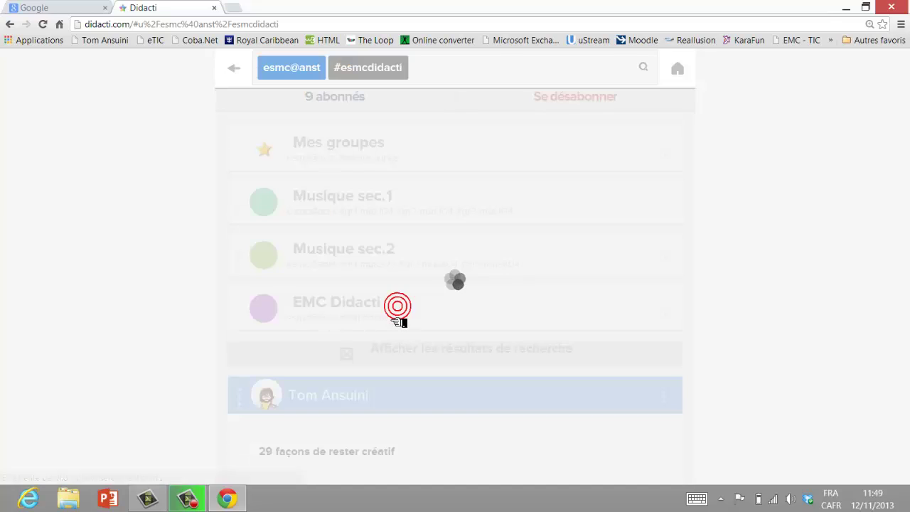
scroll(552, 285, "down", 1)
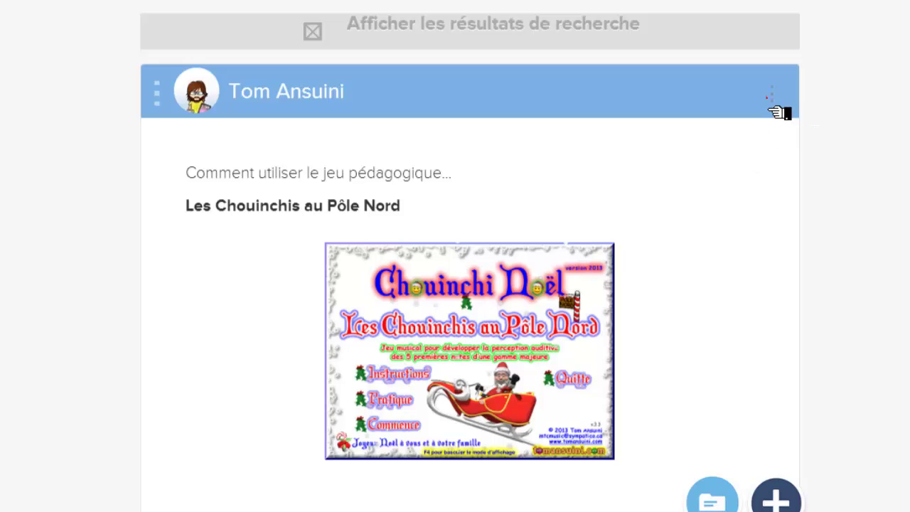
left_click(773, 94)
left_click(359, 185)
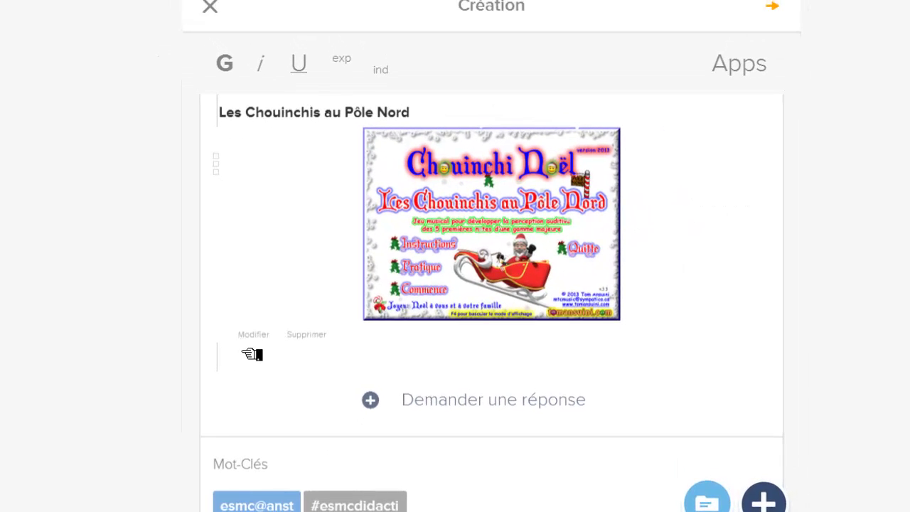
- Place the cursor below the post's image and launch the "Screenr - Requière Java" app
left_click(249, 354)
left_click(756, 71)
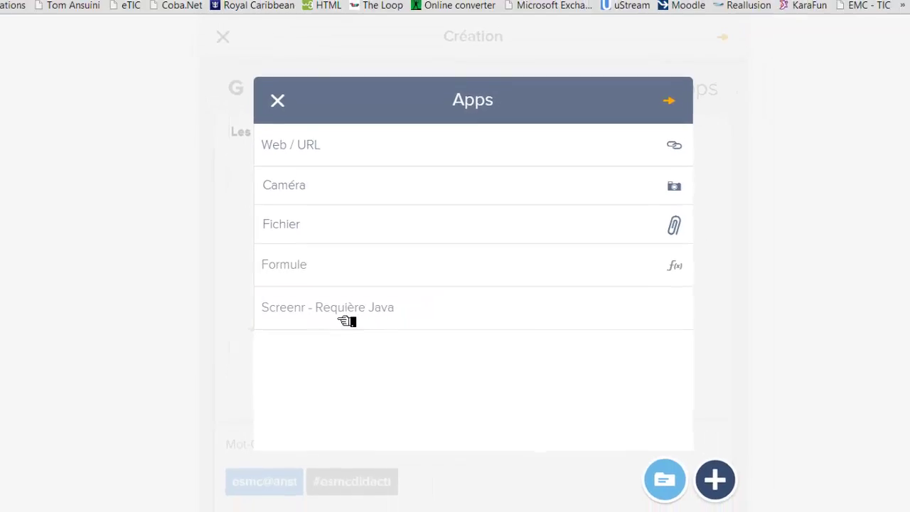
left_click(344, 319)
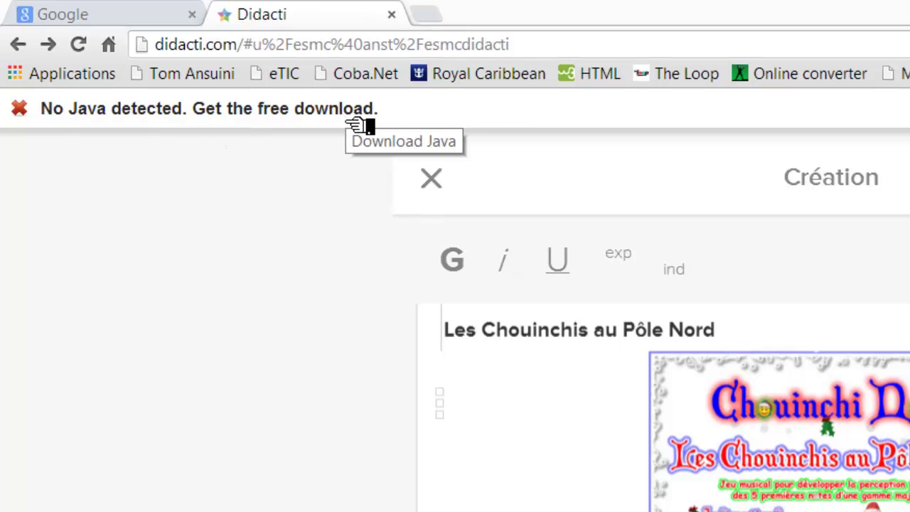
- Follow the missing-Java notice to download Java Version 7 Update 45 for Windows, and open the installer
left_click(353, 124)
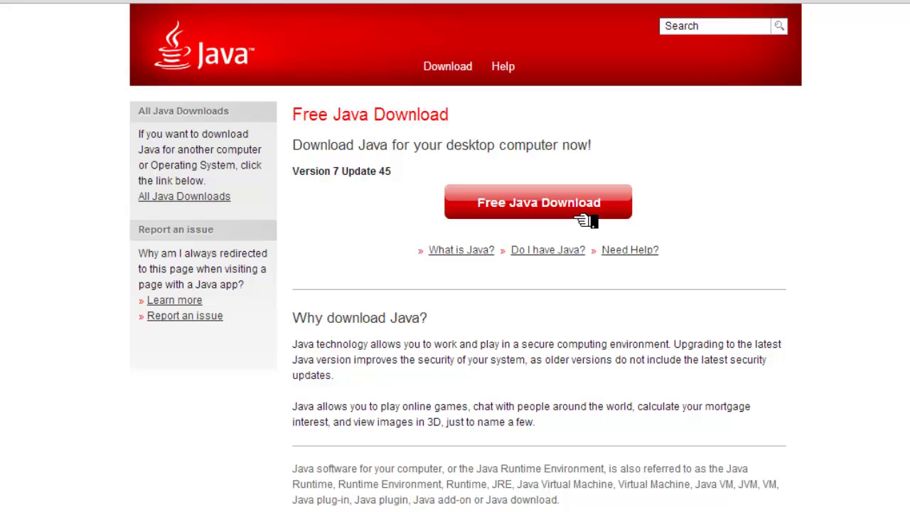
left_click(583, 217)
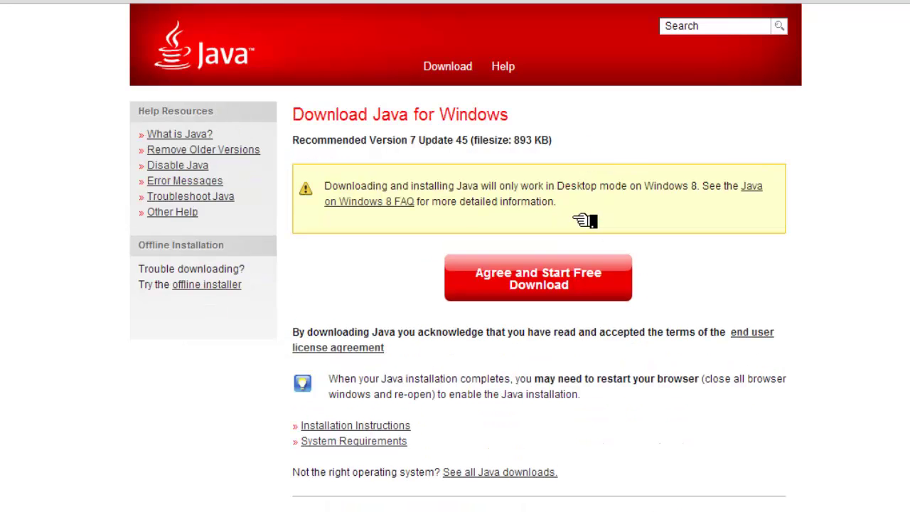
left_click(552, 287)
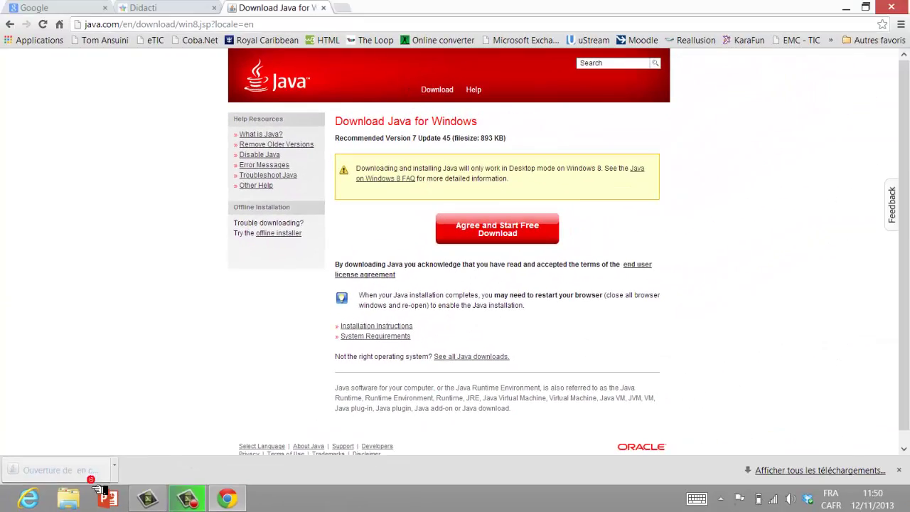
left_click(150, 472)
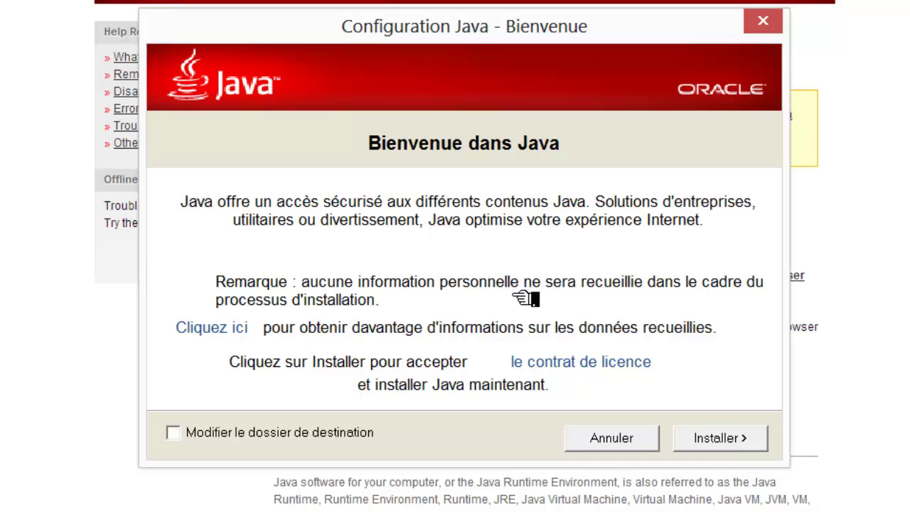
- Install Java without the Ask toolbar for Google Chrome, and close the finished installer
left_click(751, 443)
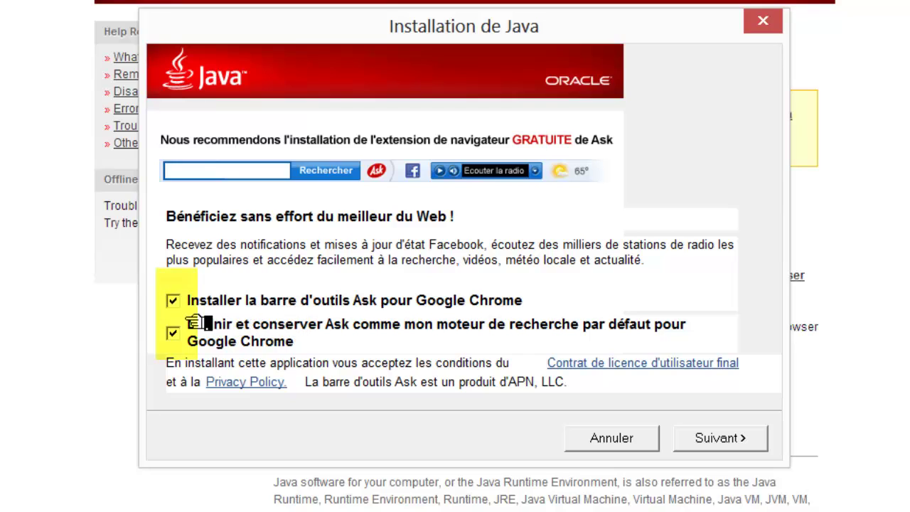
left_click(173, 300)
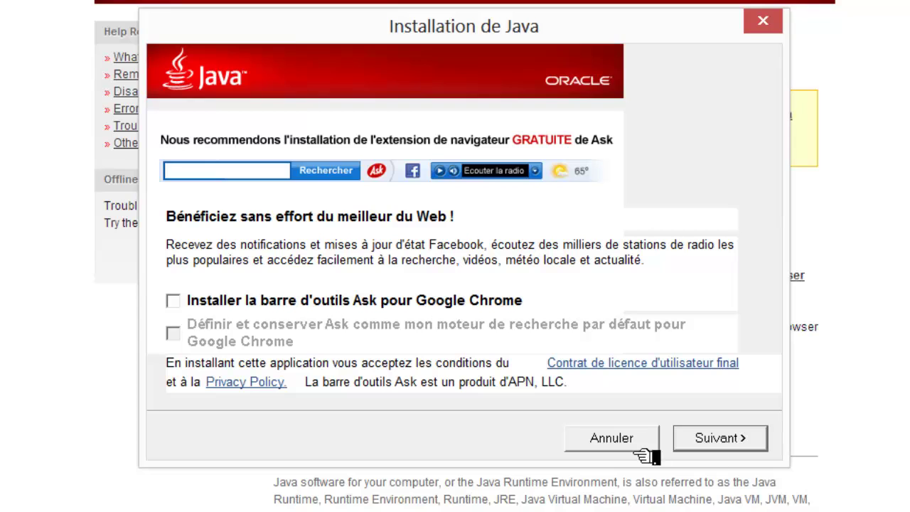
left_click(725, 442)
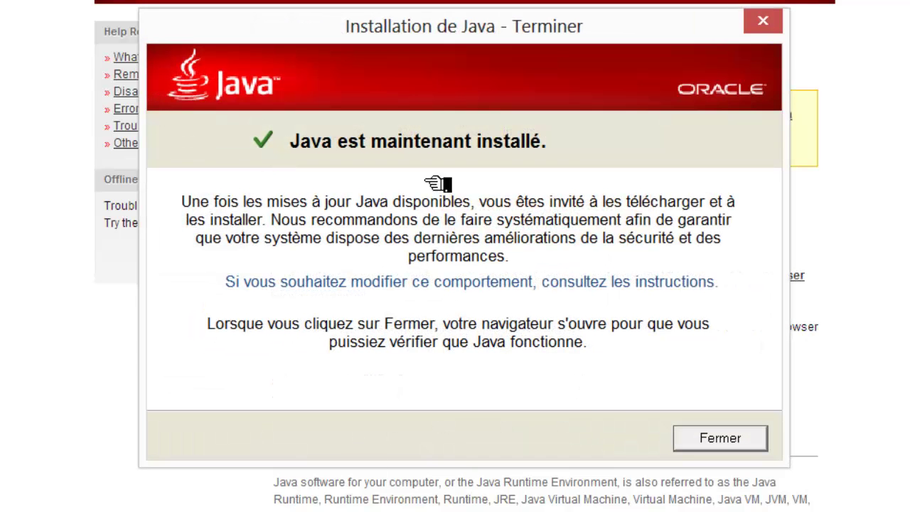
left_click(724, 449)
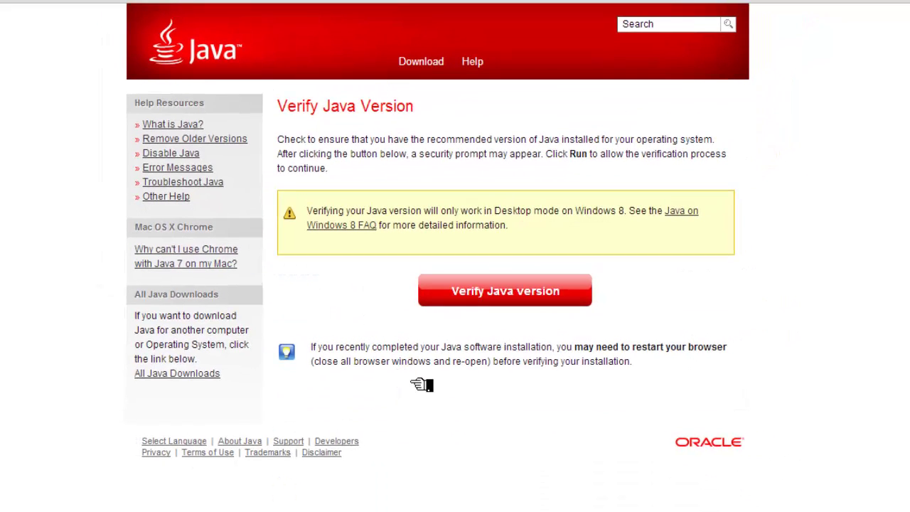
- Verify the installed Java version, running Java Detection with its security message set not to appear again
left_click(521, 308)
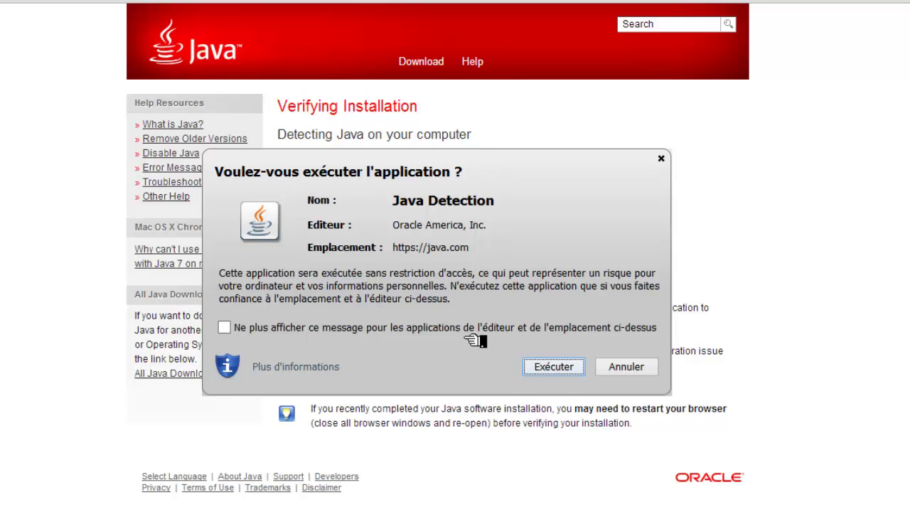
left_click(240, 340)
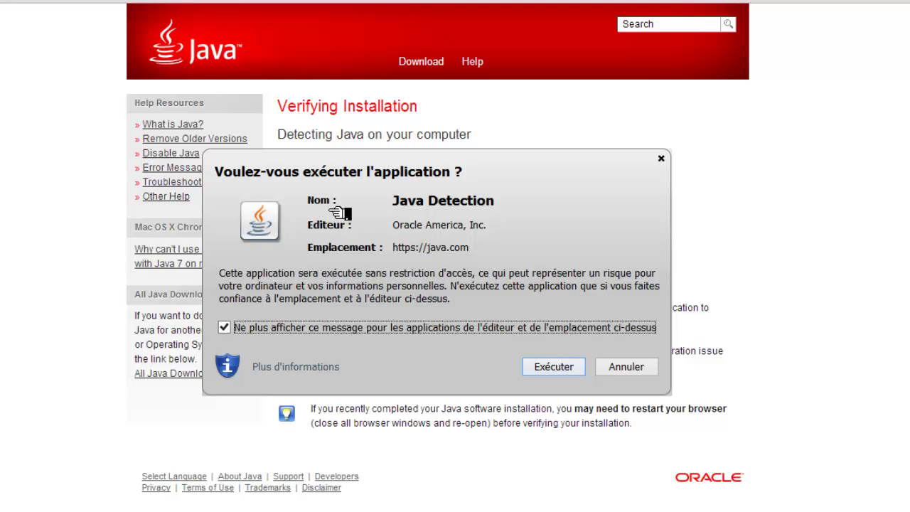
left_click(561, 372)
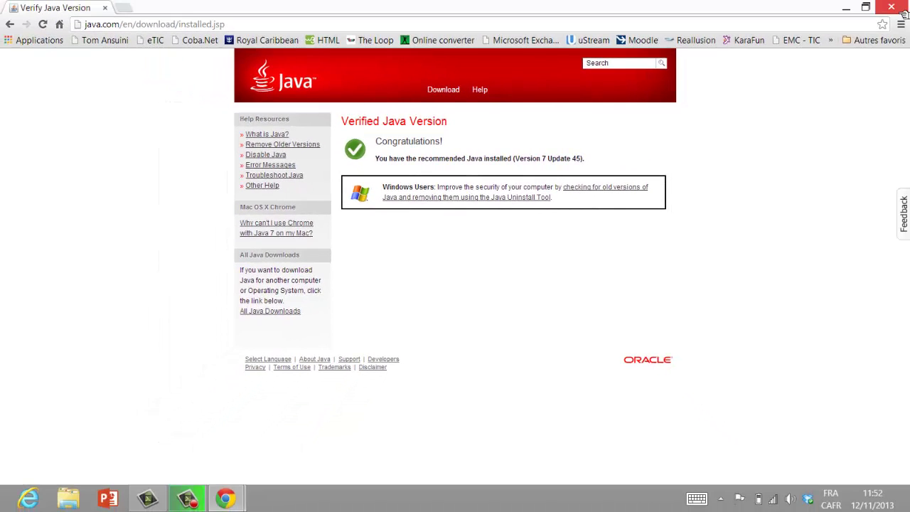
- Close all Google Chrome windows, agreeing to leave the unfinished screencast page, and restart Chrome from the desktop
left_click(892, 7)
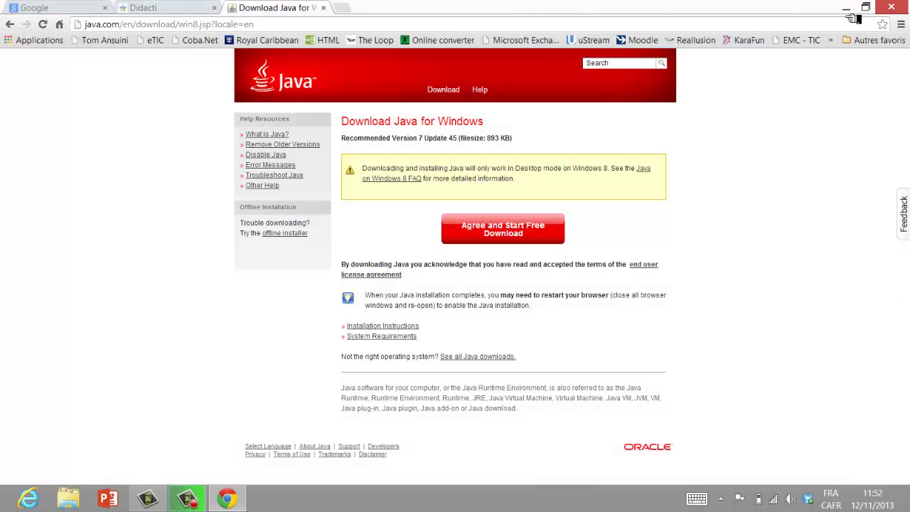
left_click(892, 10)
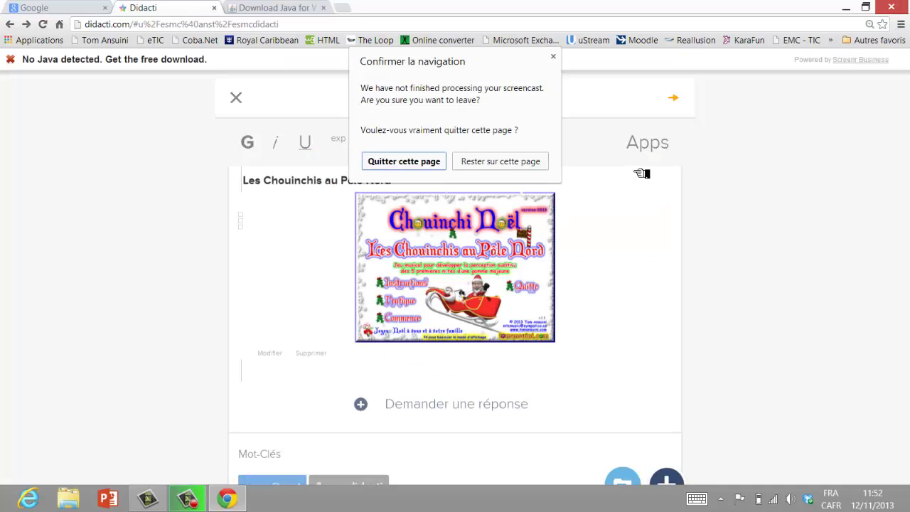
left_click(397, 169)
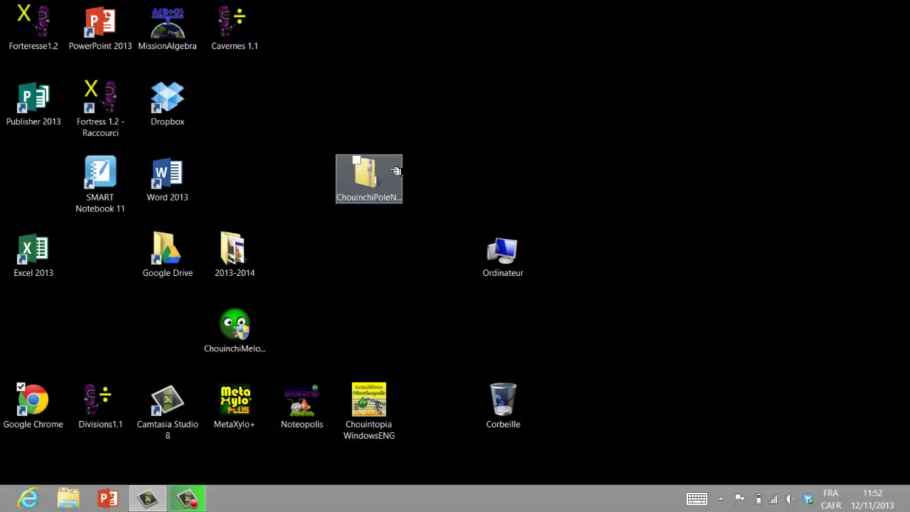
double_click(39, 410)
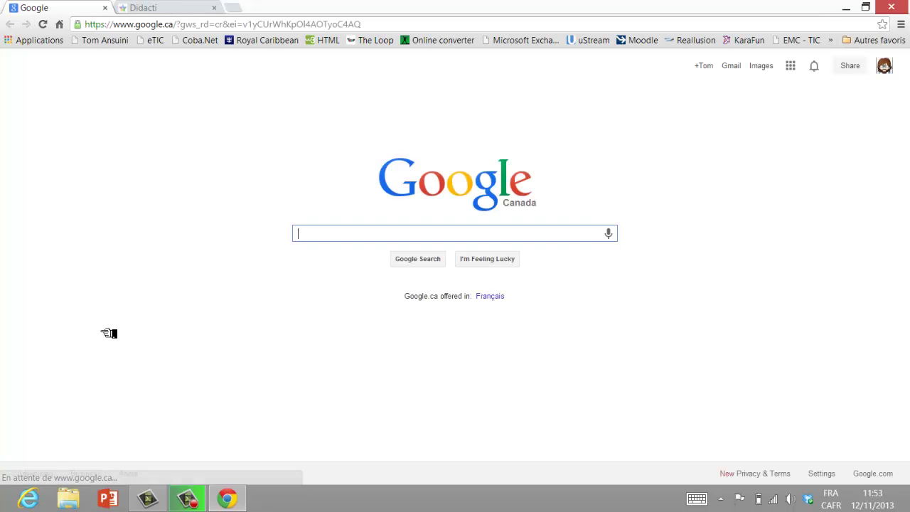
- Go back to Didacti and open the EMC Didacti group from the account's own profile page
left_click(190, 12)
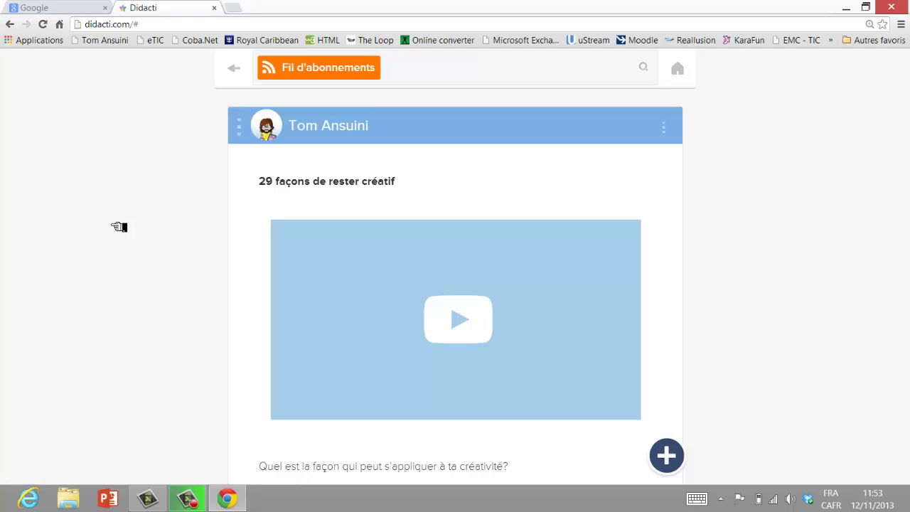
left_click(679, 71)
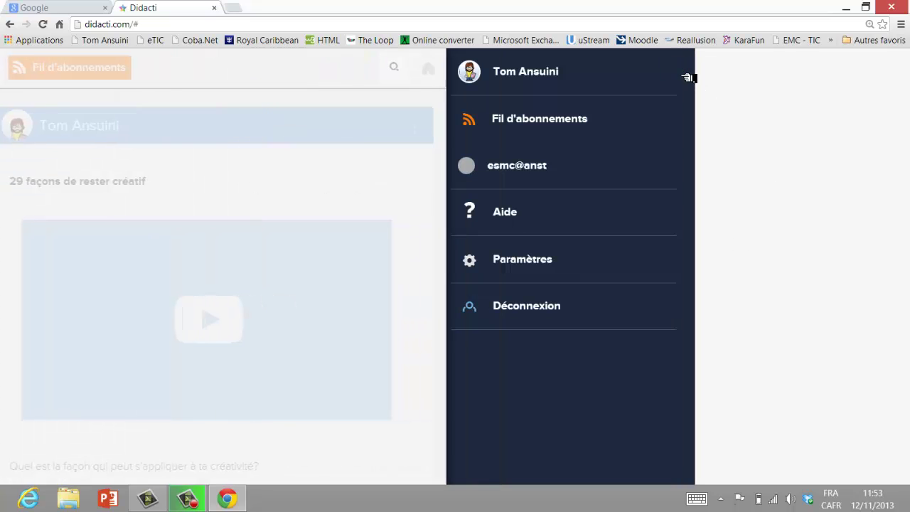
left_click(544, 79)
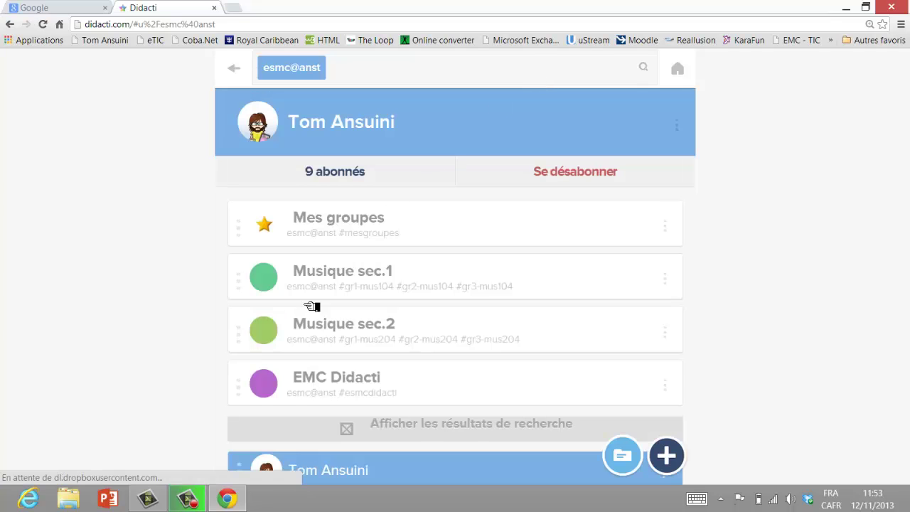
scroll(327, 308, "down", 1)
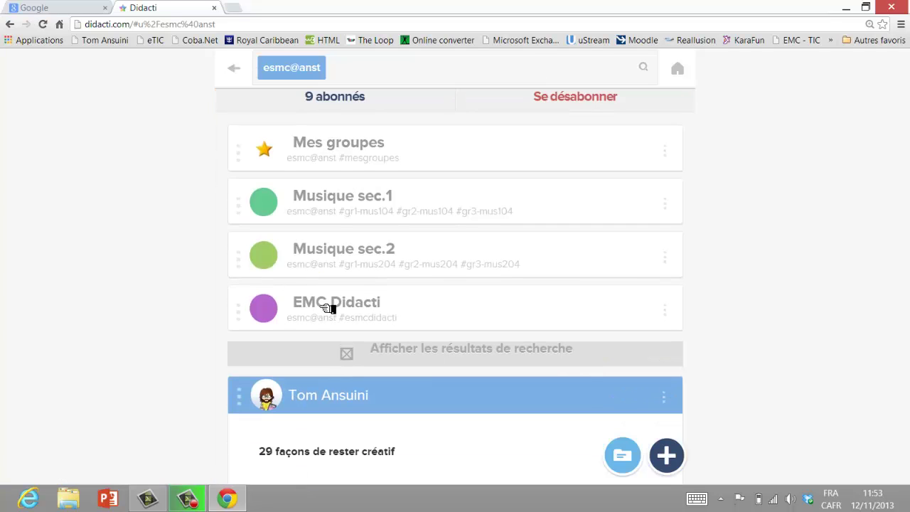
left_click(407, 317)
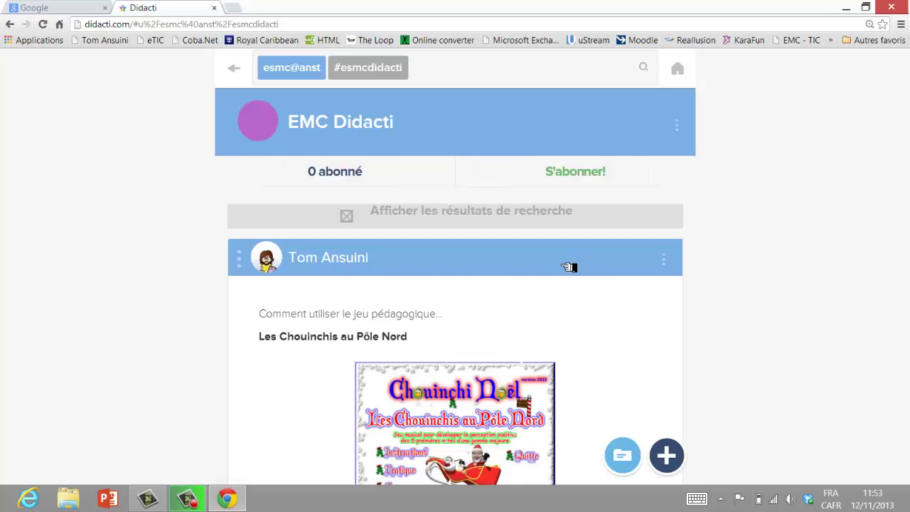
- Reopen the "Les Chouinchis au Pôle Nord" post for modification
scroll(585, 336, "down", 2)
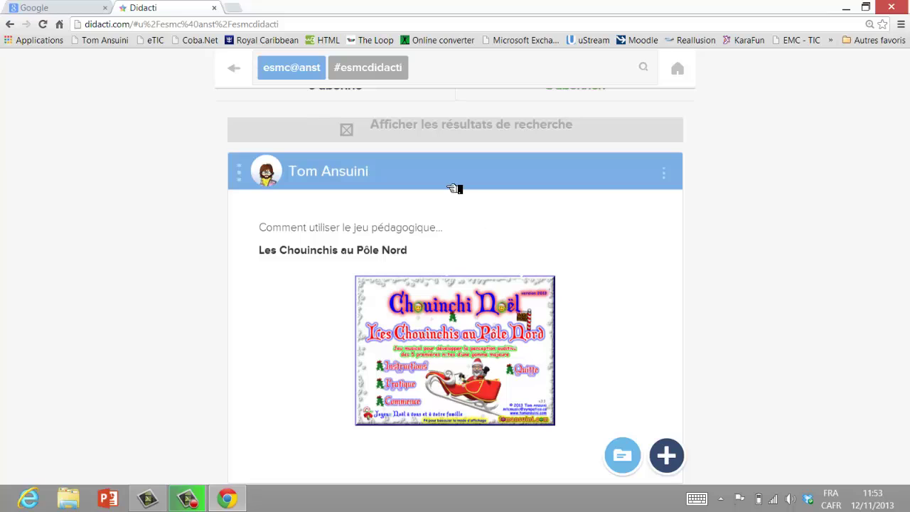
scroll(474, 229, "up", 2)
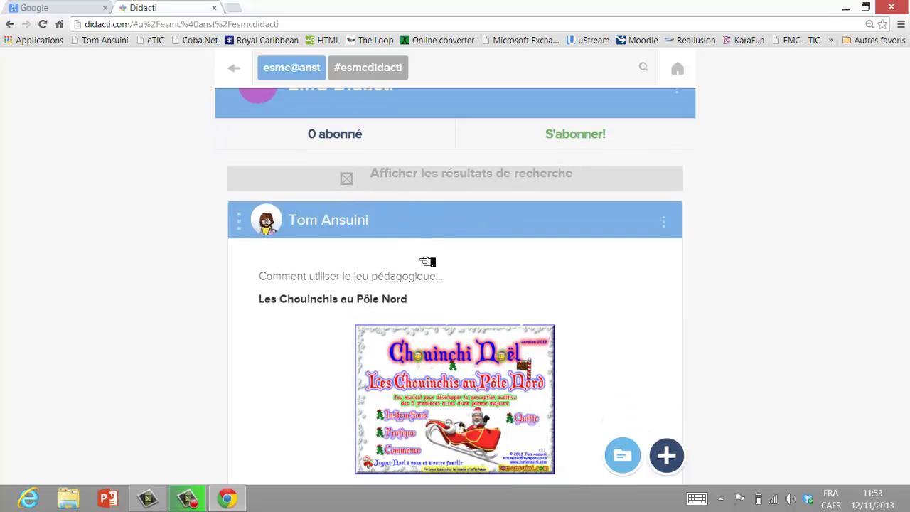
scroll(428, 262, "down", 1)
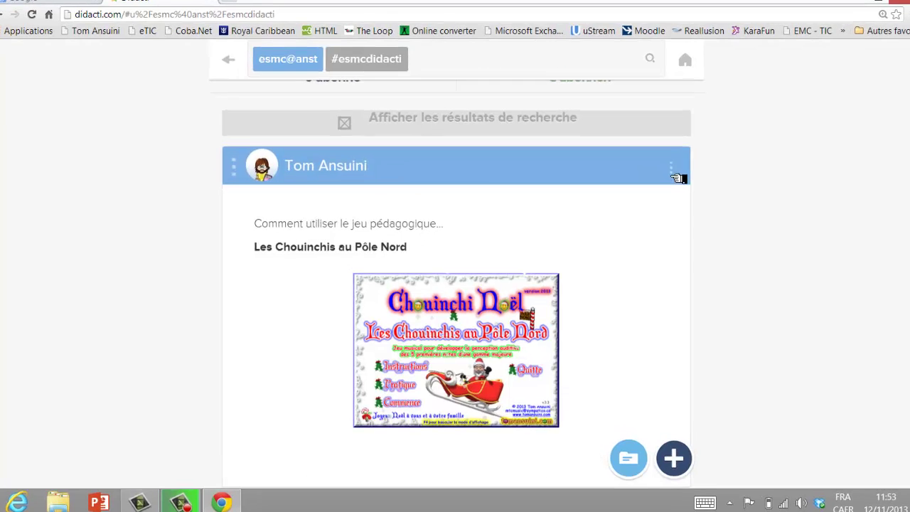
left_click(664, 172)
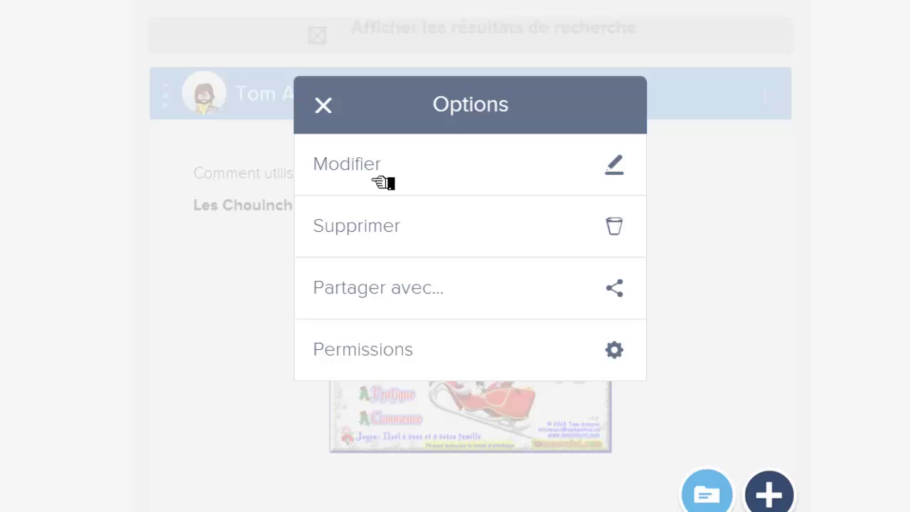
left_click(382, 181)
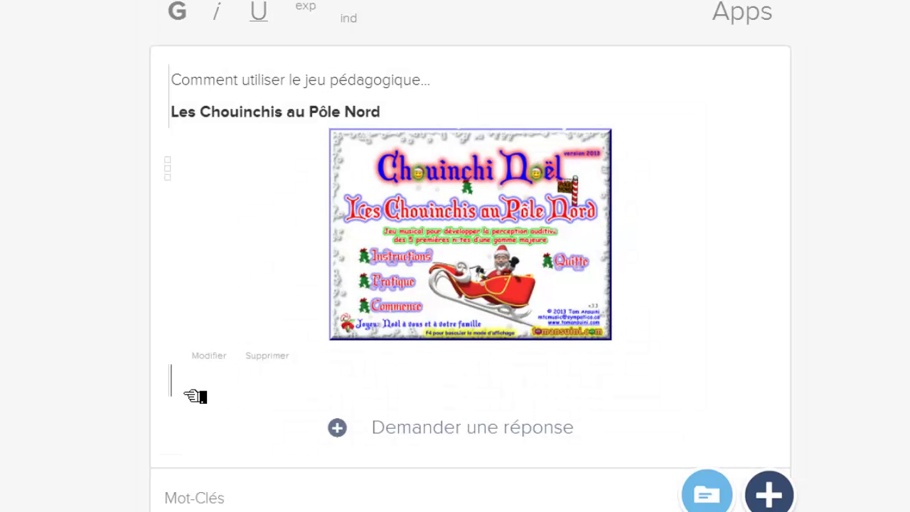
- Launch Screenr in the post, always allow Java for this site, and run the recorder with its security message disabled for the future
left_click(753, 12)
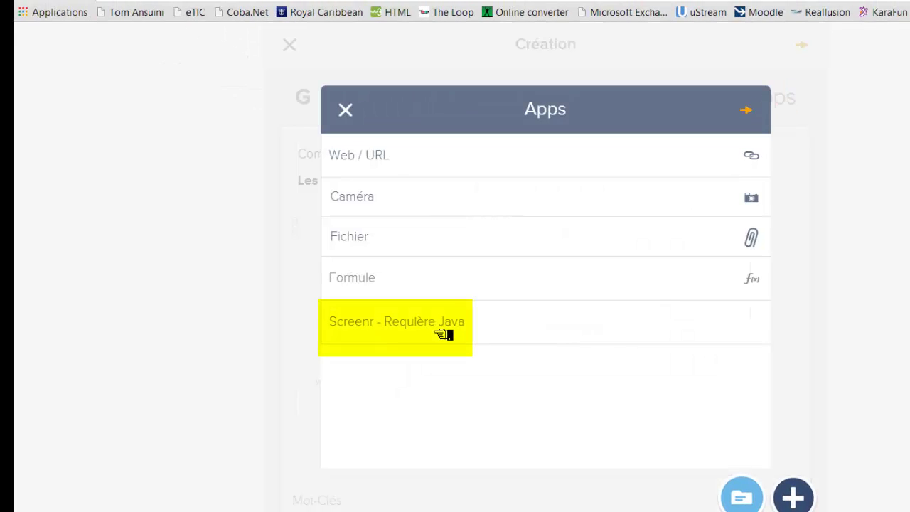
left_click(382, 333)
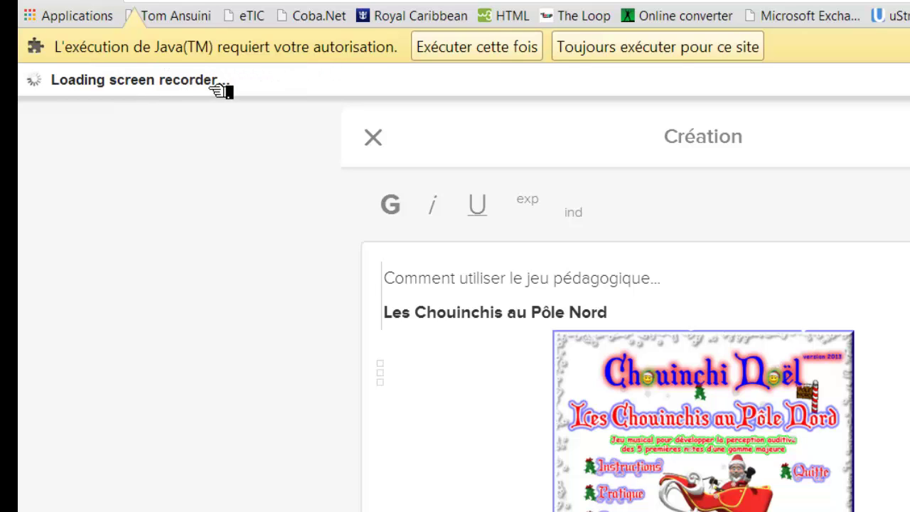
left_click(722, 58)
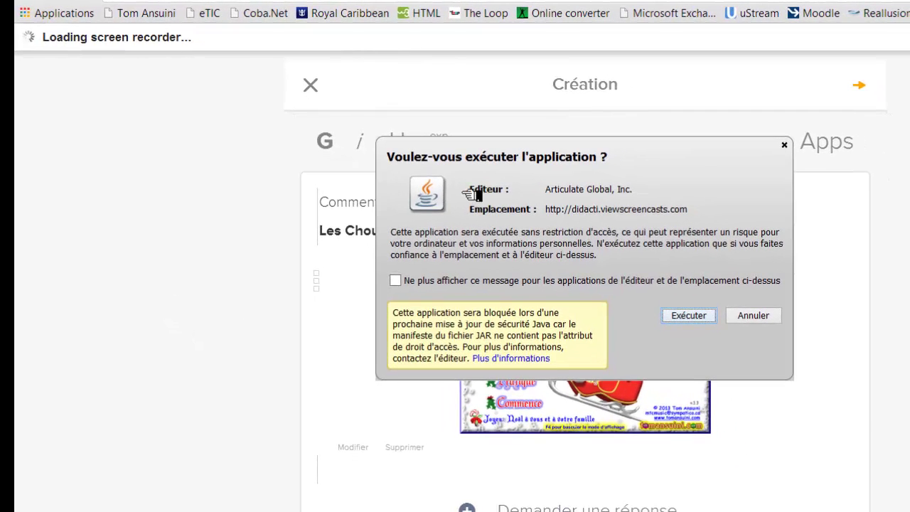
left_click(397, 282)
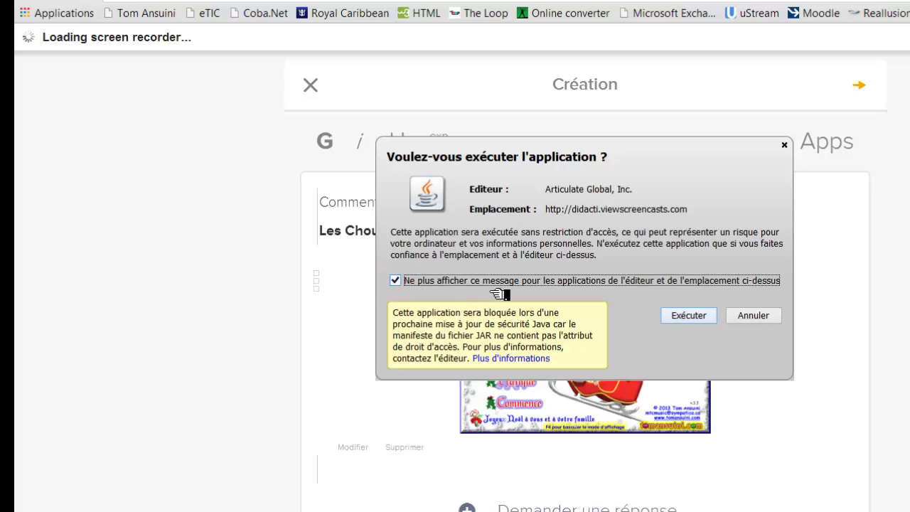
left_click(703, 324)
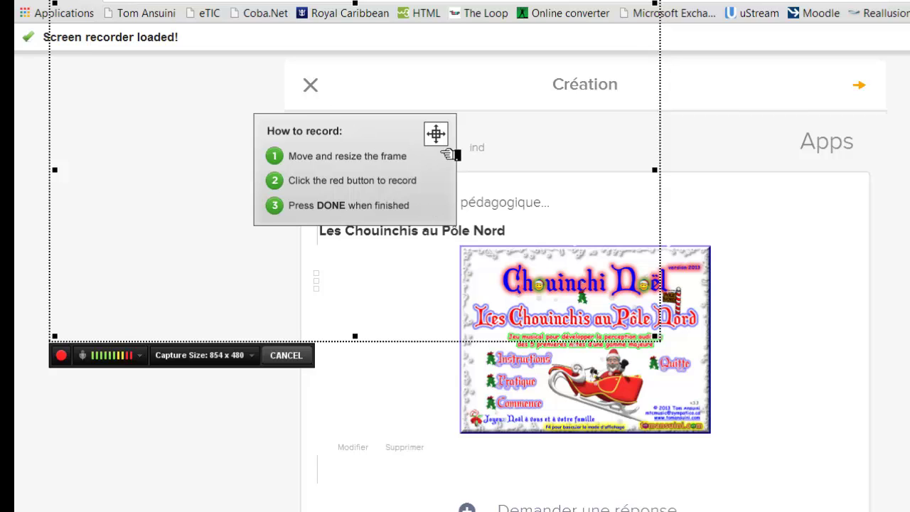
- Fit the recording frame around the Création page at a capture size of 1054 x 670 and start recording
left_click_drag(451, 154, 677, 206)
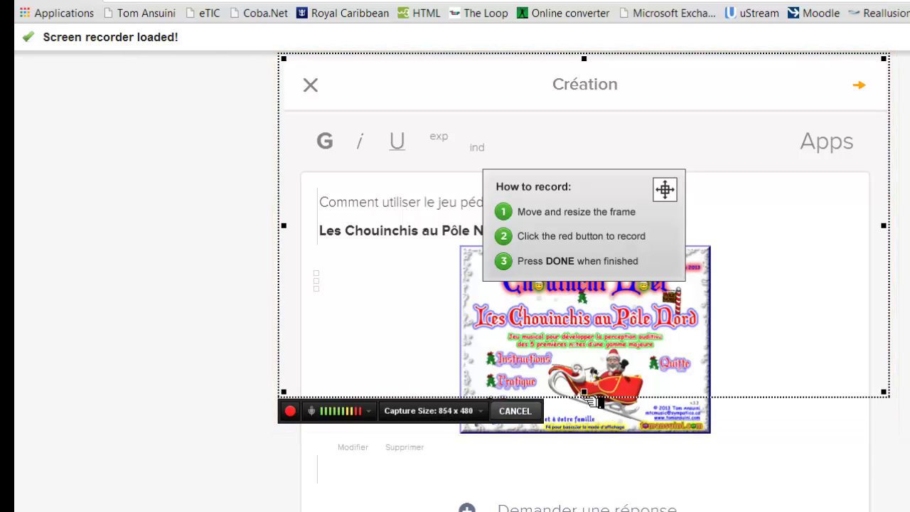
left_click_drag(591, 400, 597, 511)
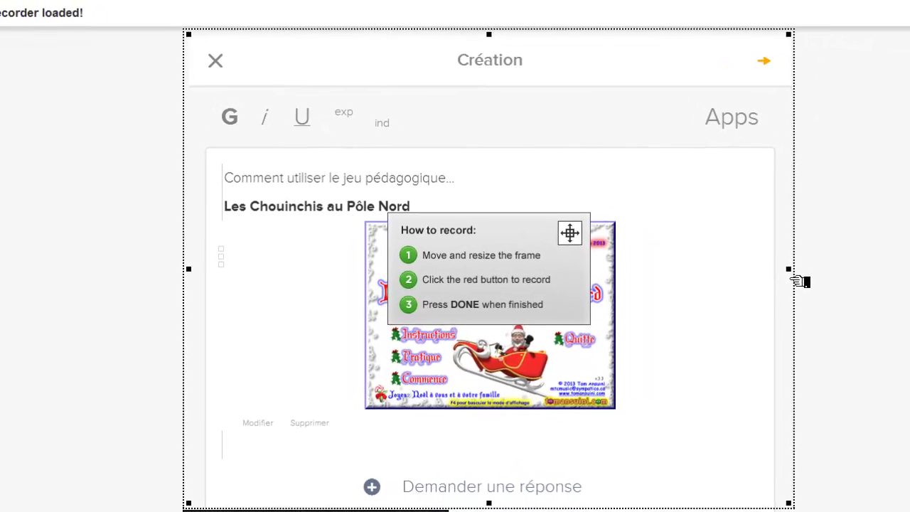
left_click_drag(886, 299, 909, 308)
left_click_drag(877, 281, 877, 281)
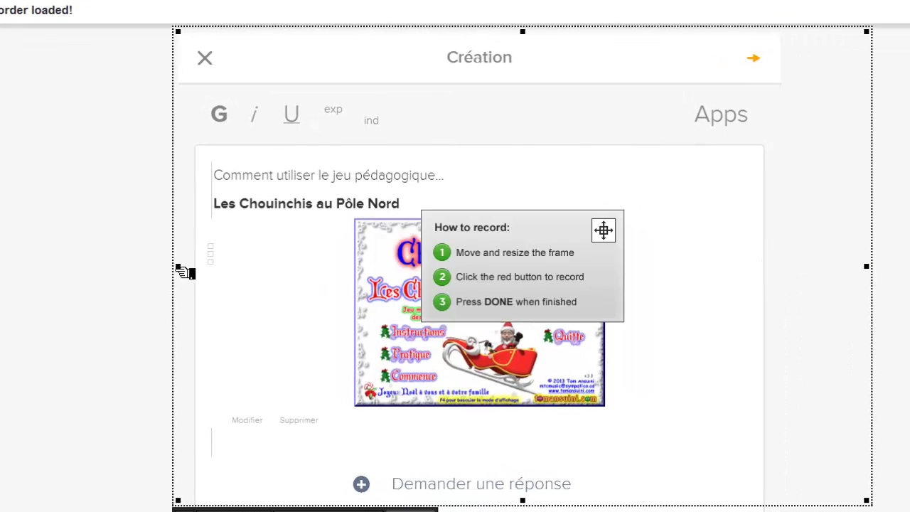
left_click_drag(188, 280, 133, 283)
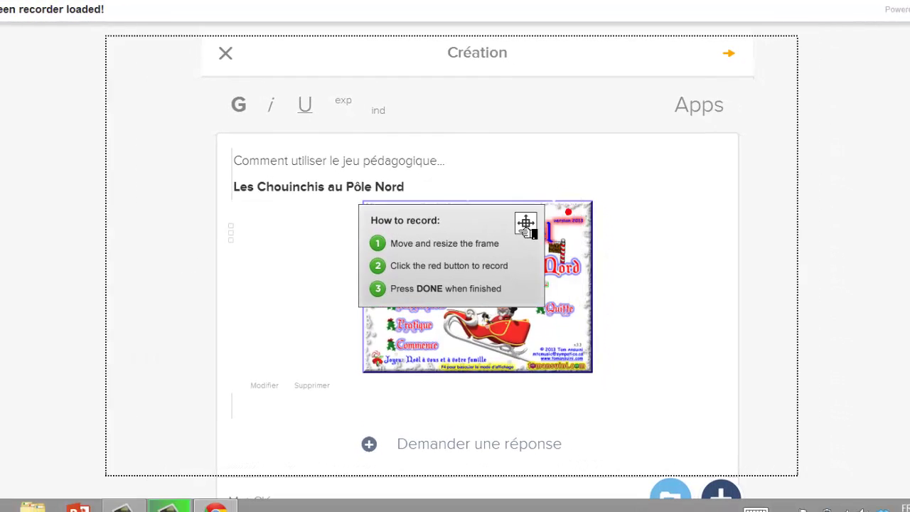
left_click_drag(574, 224, 572, 220)
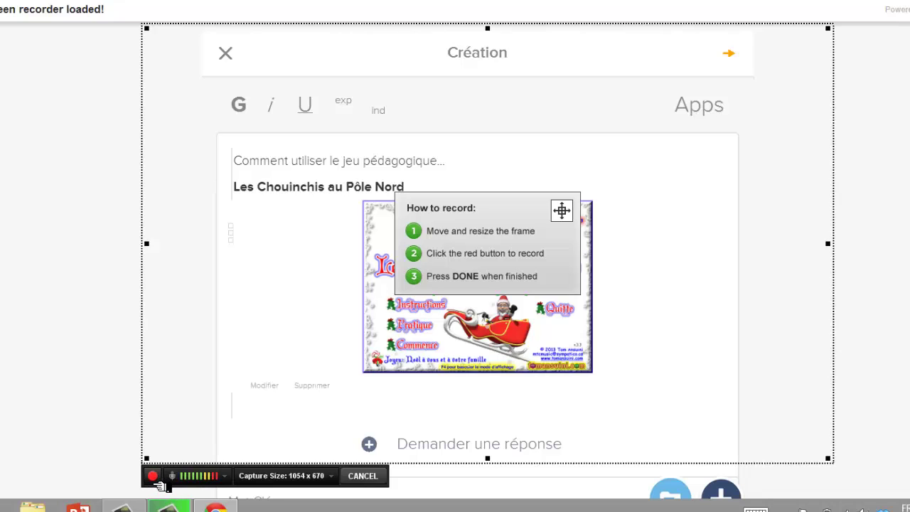
left_click(156, 479)
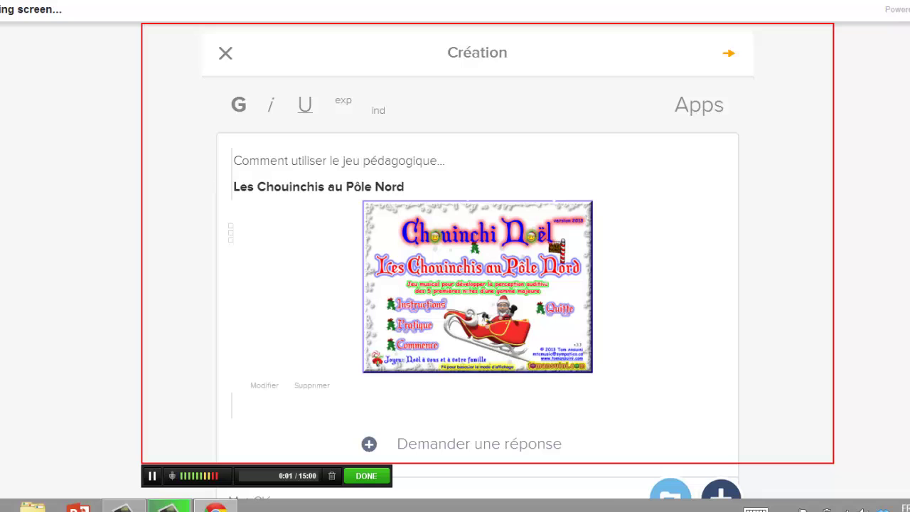
- Open the ChouinchiPoleNord3.3 compressed folder from the desktop and move its window inside the recording frame
key("super+d")
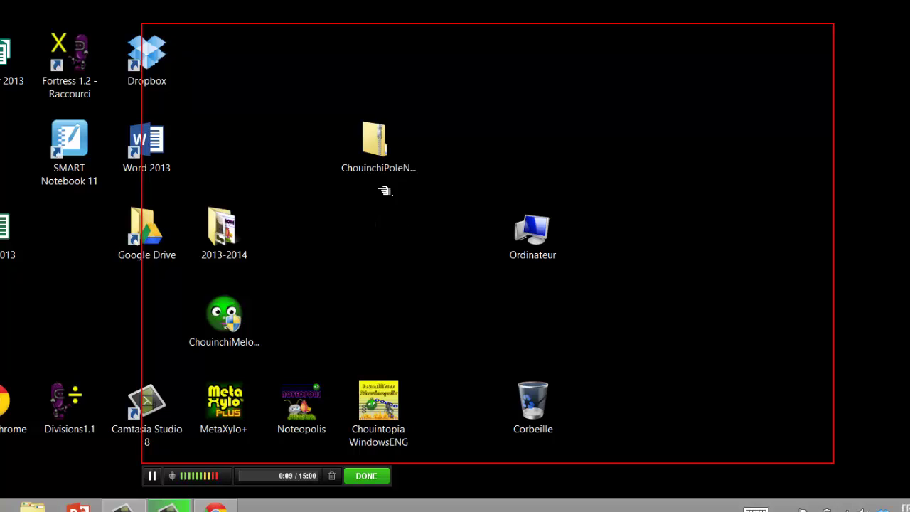
left_click(385, 149)
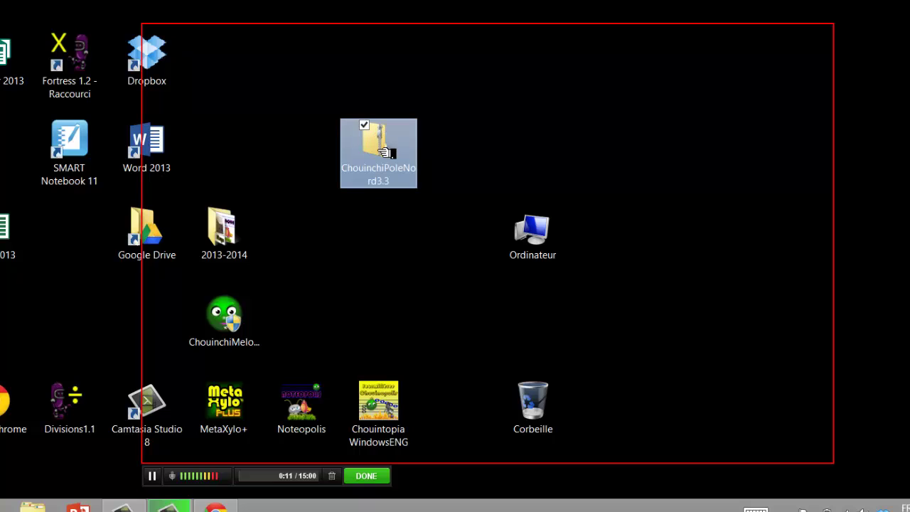
left_click(401, 232)
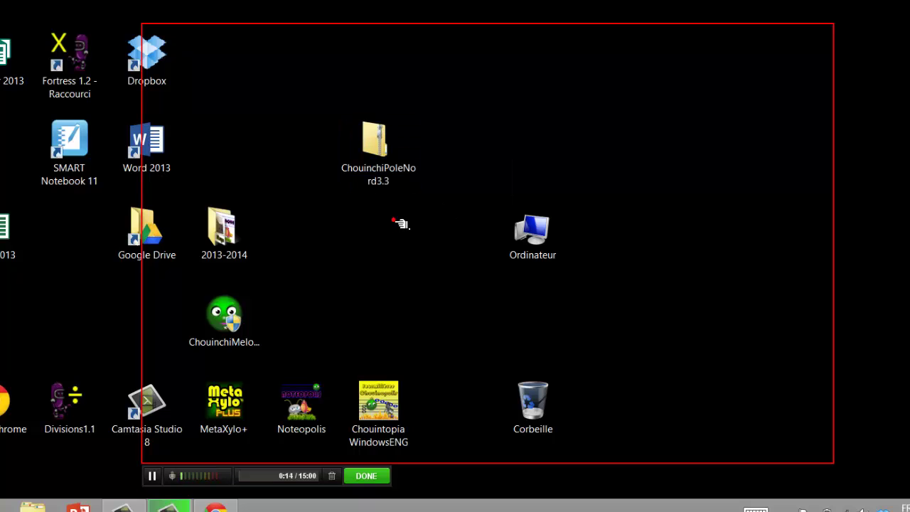
double_click(380, 153)
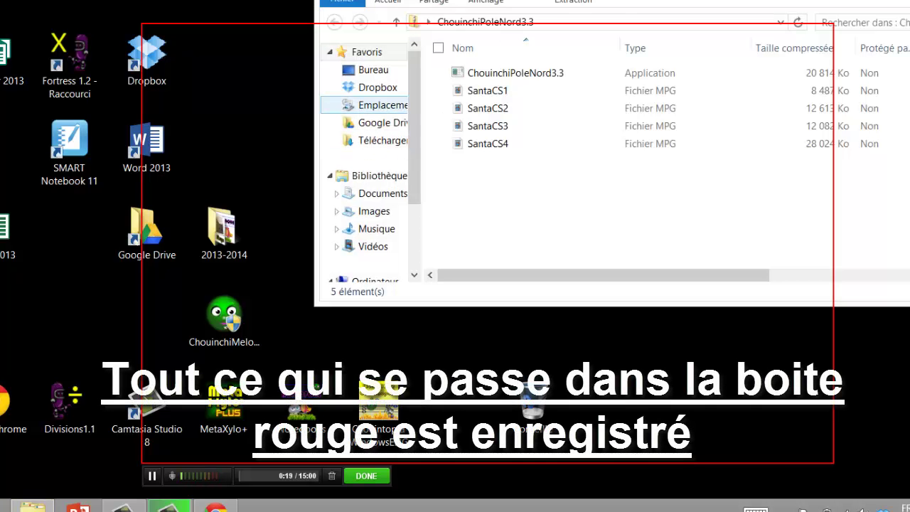
left_click_drag(670, 2, 518, 84)
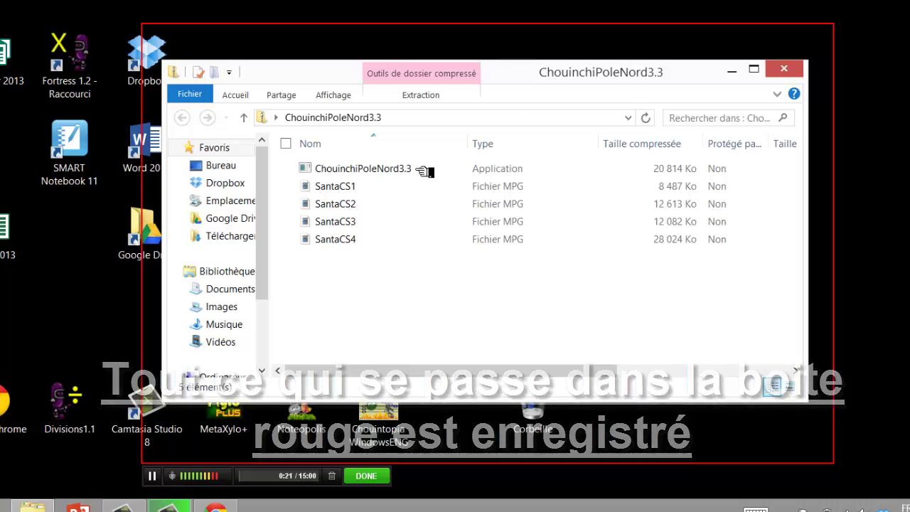
- Extract everything in the compressed folder to C:\Users\prof\Desktop\ChouinchiPoleNord3.3, showing the extracted files once done
left_click(427, 98)
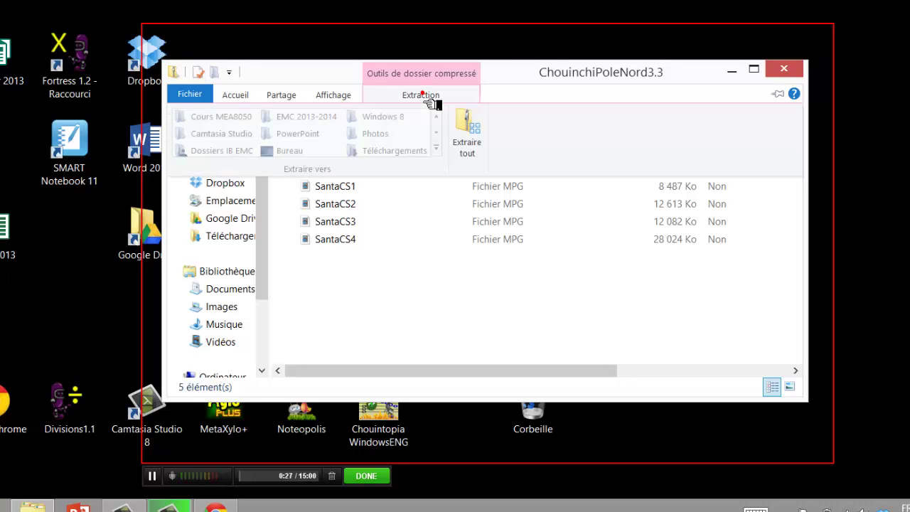
left_click(475, 129)
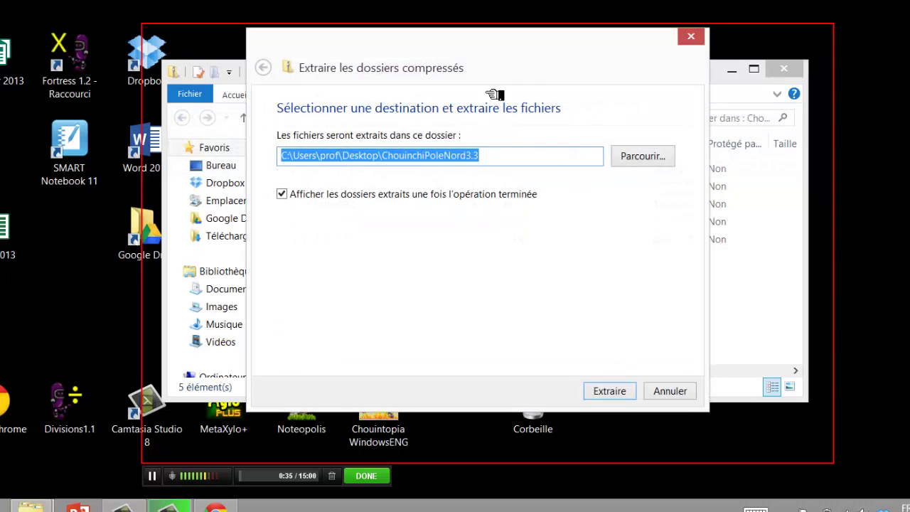
left_click(611, 396)
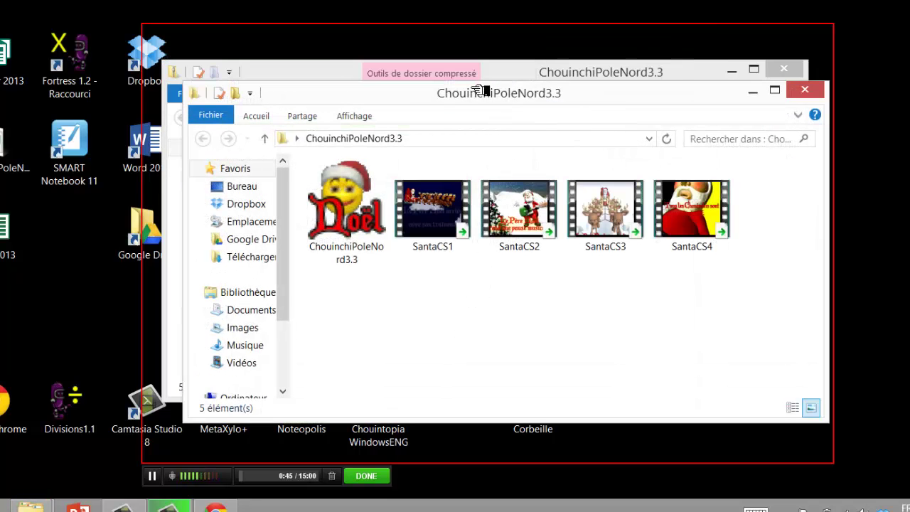
- Close the compressed folder's window and position the extracted ChouinchiPoleNord3.3 folder's window inside the recording frame
left_click_drag(481, 106, 462, 111)
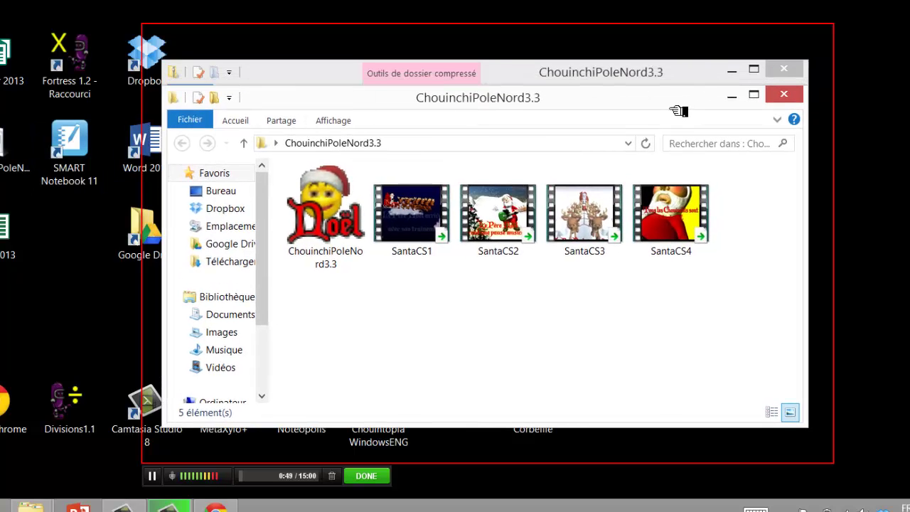
left_click(785, 69)
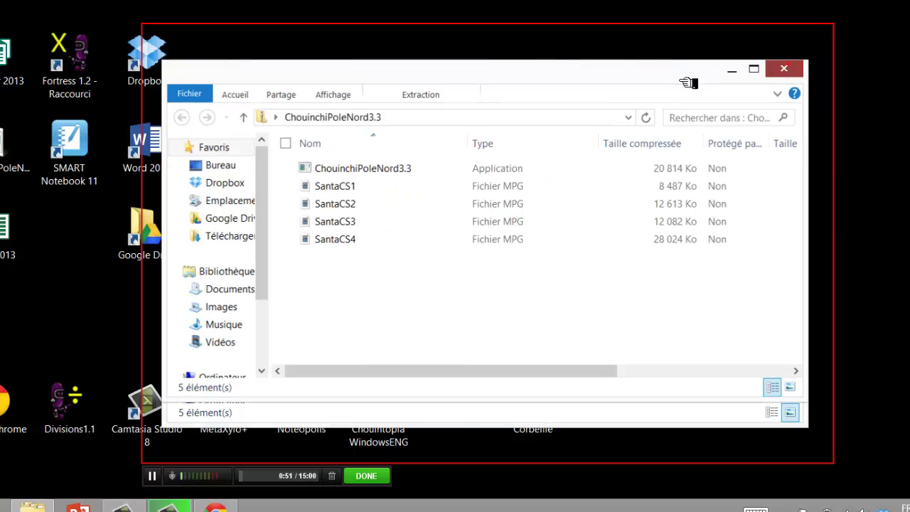
left_click(785, 69)
left_click_drag(638, 106, 642, 82)
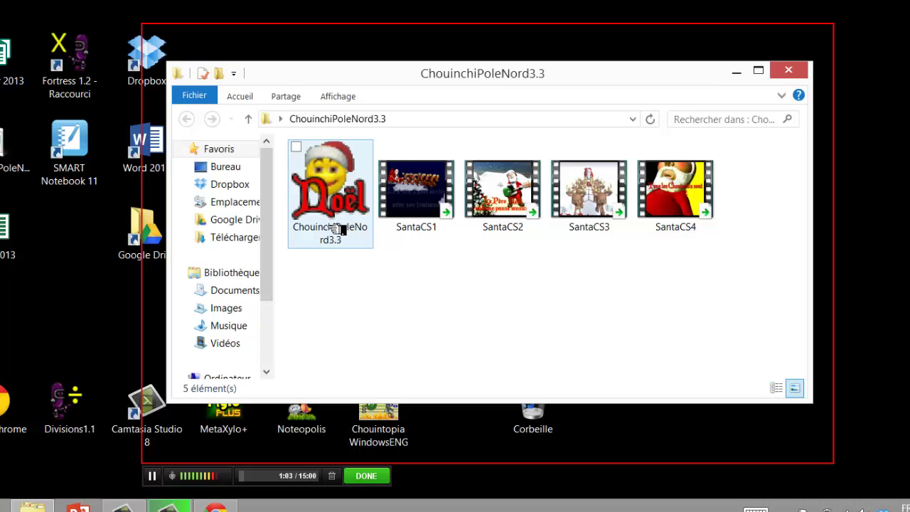
- End the screen recording and play part of its preview before submitting it
left_click(379, 484)
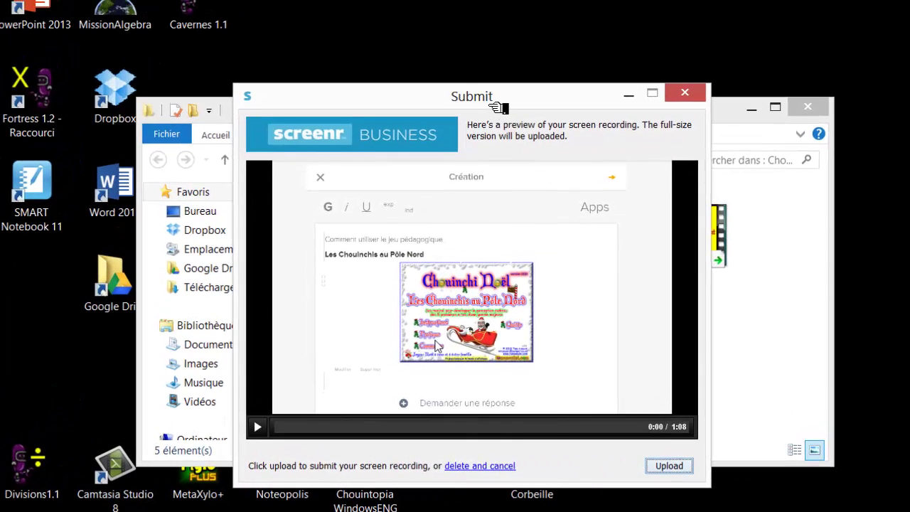
left_click_drag(498, 107, 472, 55)
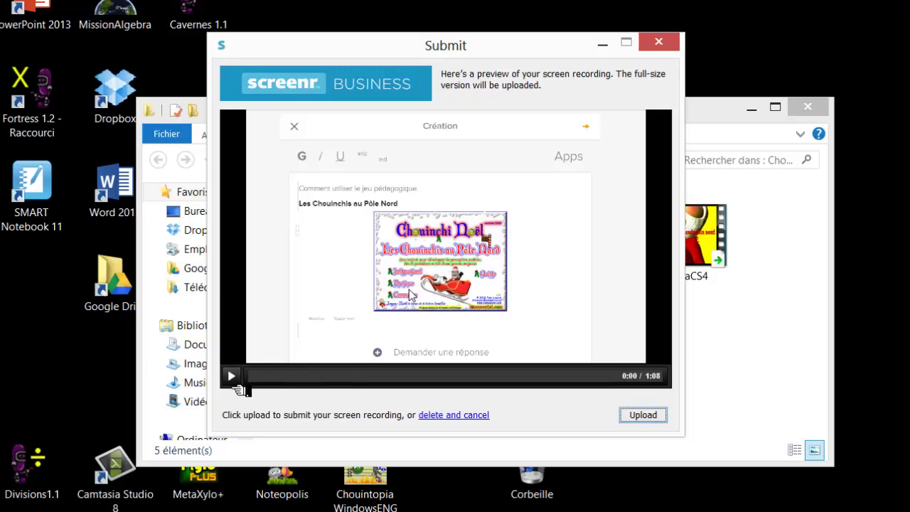
left_click(237, 385)
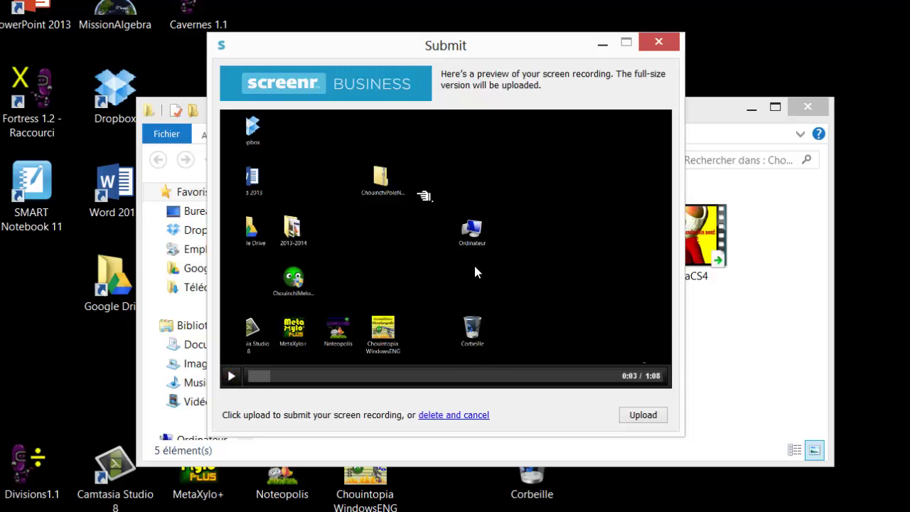
left_click_drag(472, 53, 515, 77)
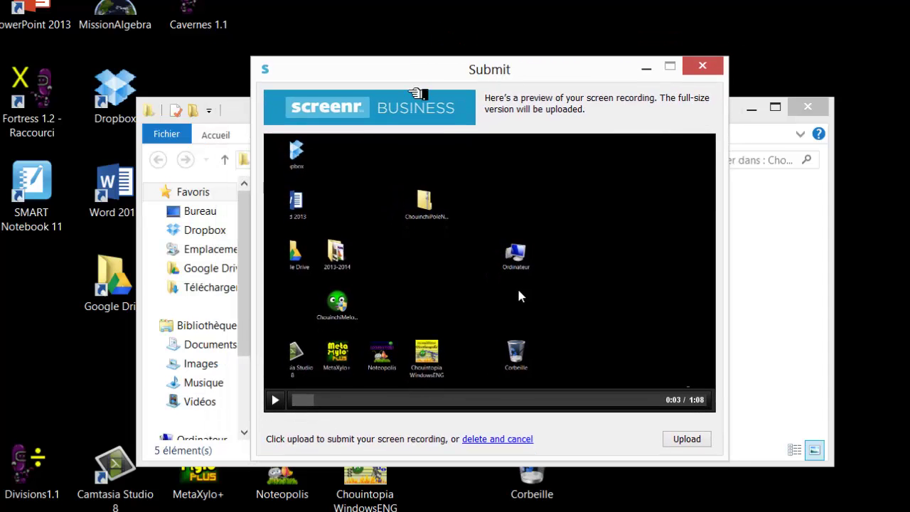
left_click_drag(420, 94, 455, 63)
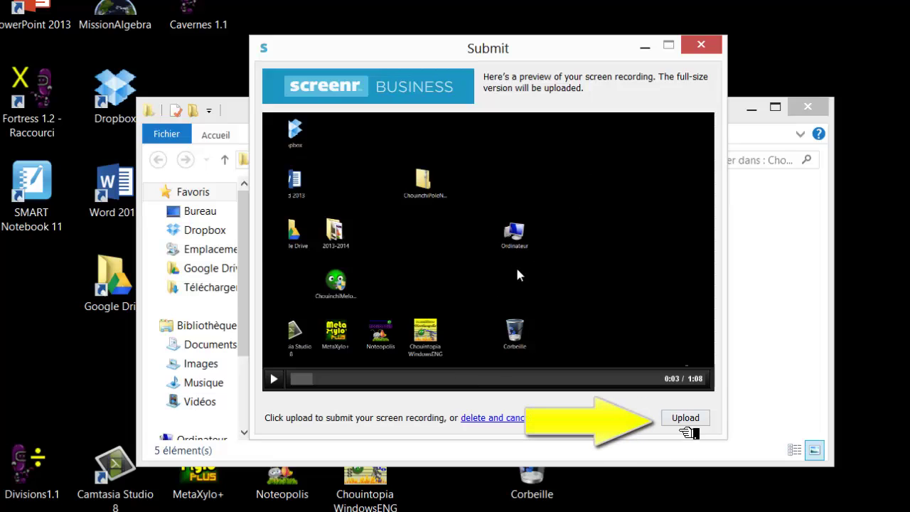
- Upload the screen recording and embed it as a resource in the Didacti post in Google Chrome
left_click(687, 427)
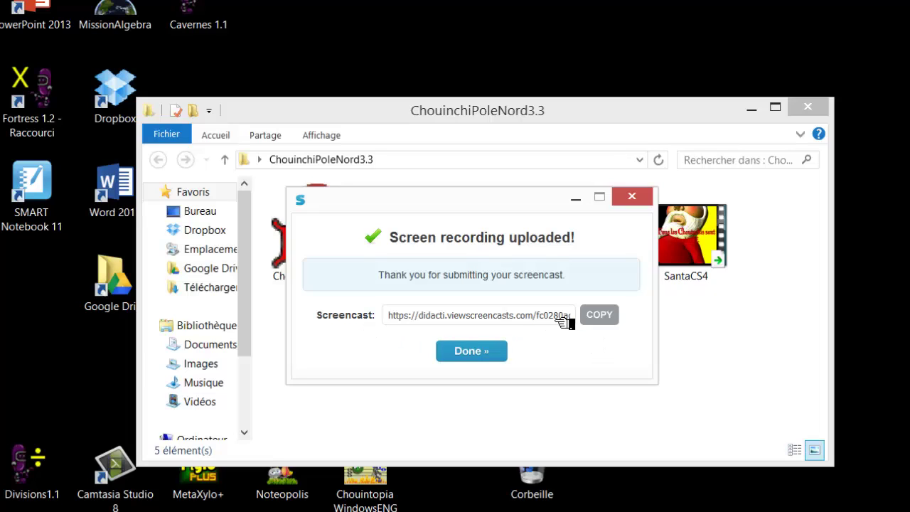
left_click(482, 361)
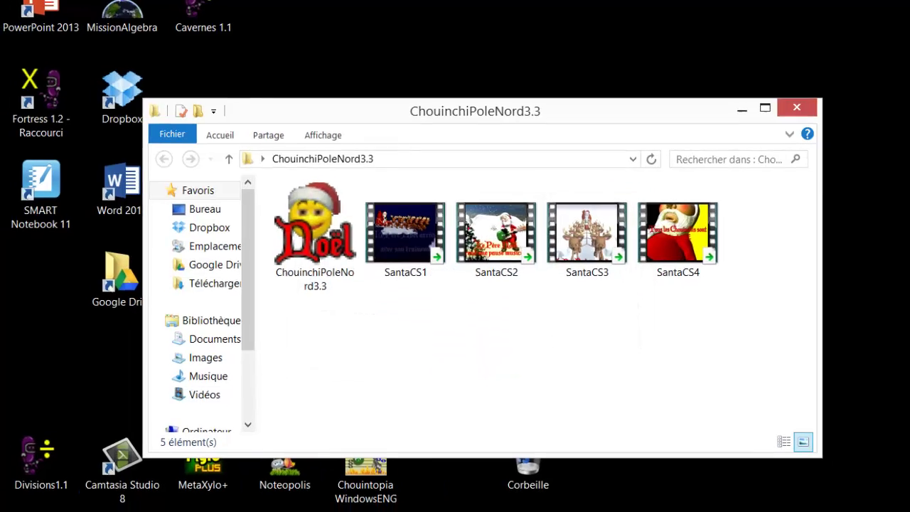
mouse_move(227, 498)
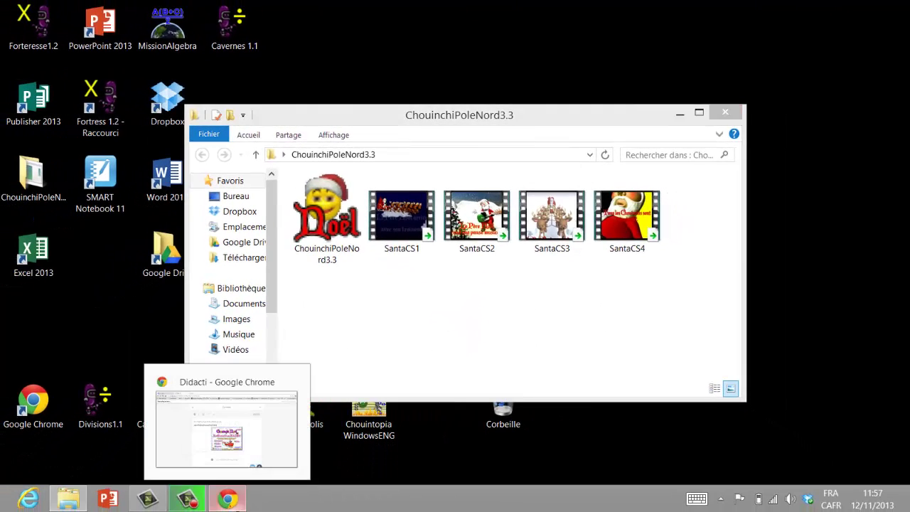
left_click(226, 427)
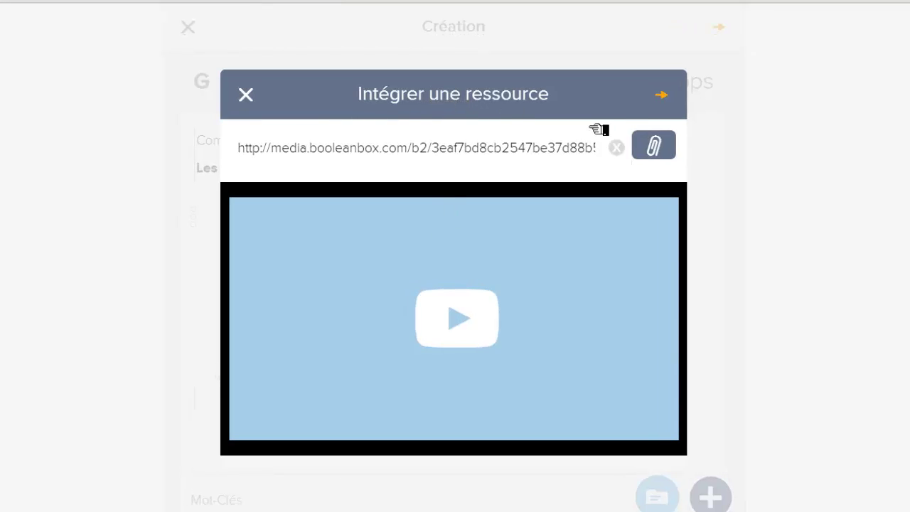
left_click(663, 103)
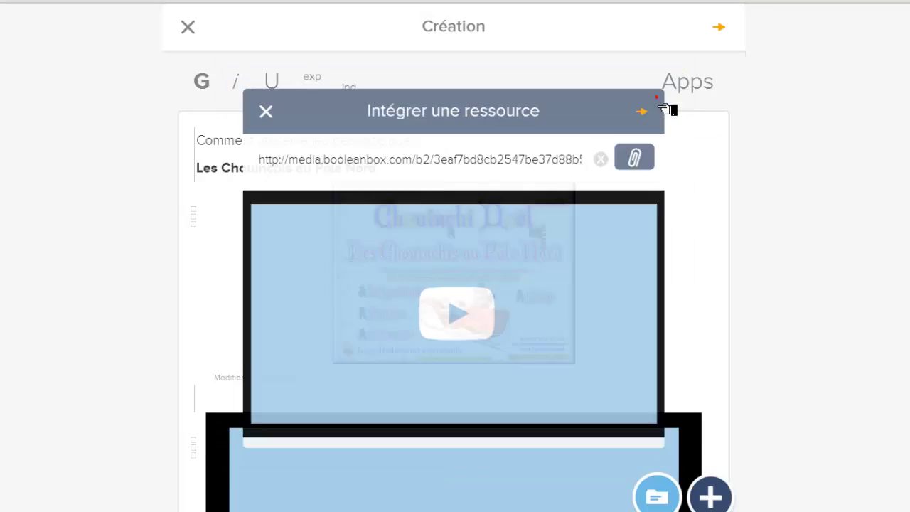
- Review the post's title, image and embedded screencast, playing the video briefly to check it
scroll(640, 270, "down", 3)
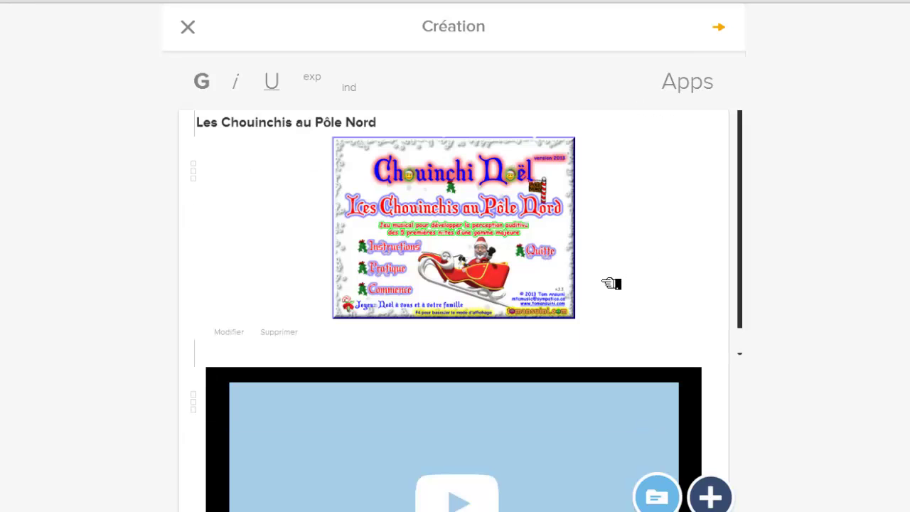
scroll(434, 222, "up", 1)
scroll(409, 183, "up", 1)
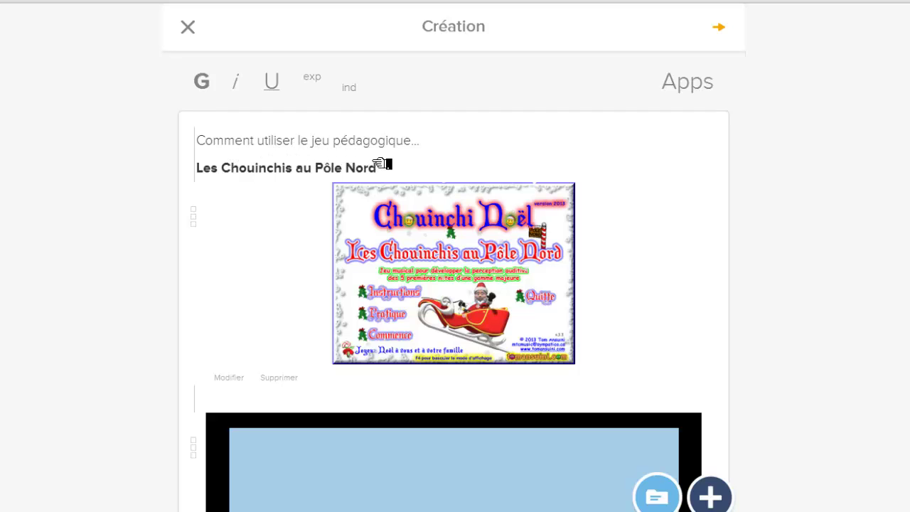
scroll(405, 233, "down", 2)
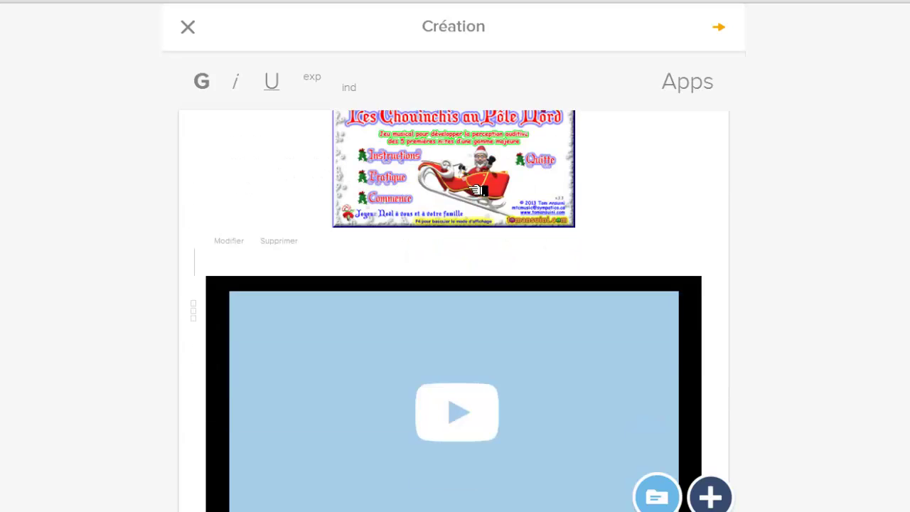
scroll(471, 187, "down", 2)
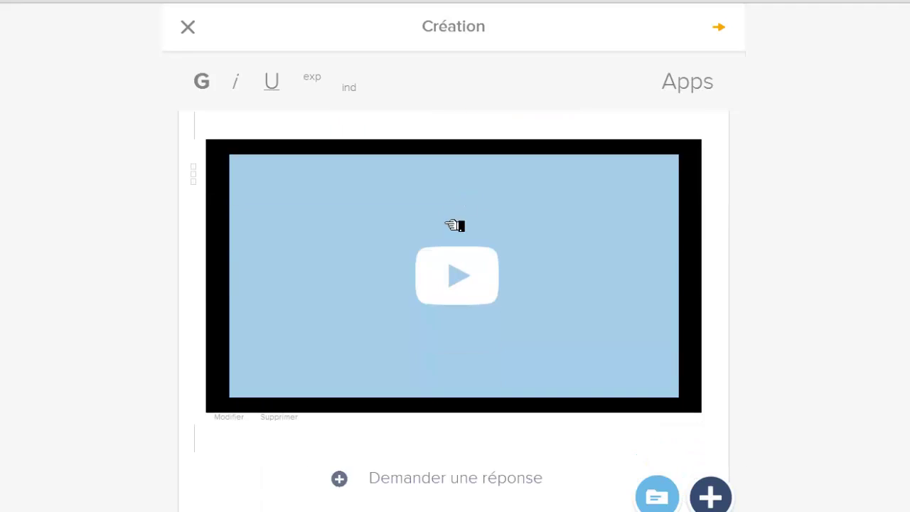
left_click(468, 300)
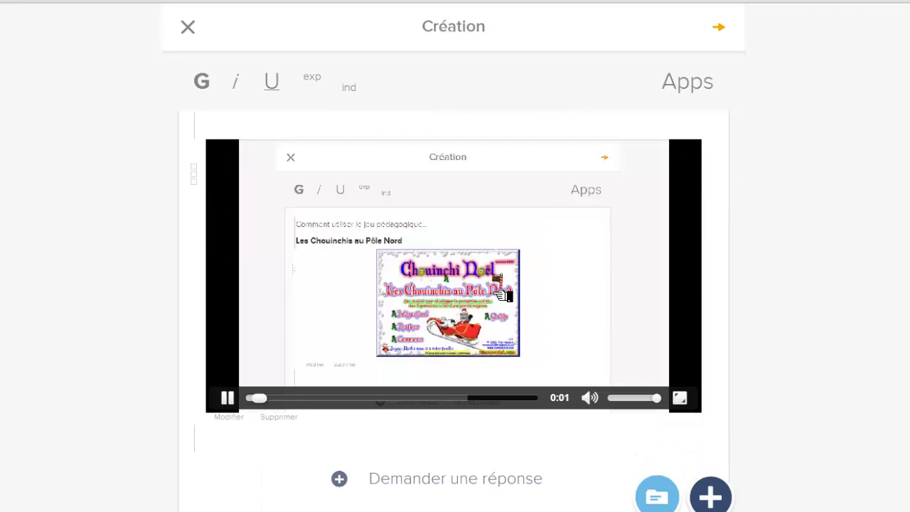
scroll(504, 298, "up", 1)
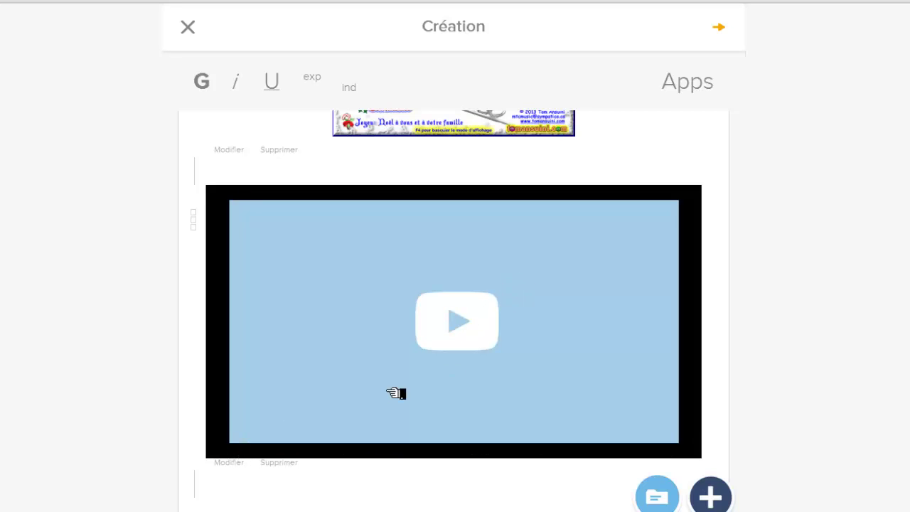
scroll(499, 293, "down", 2)
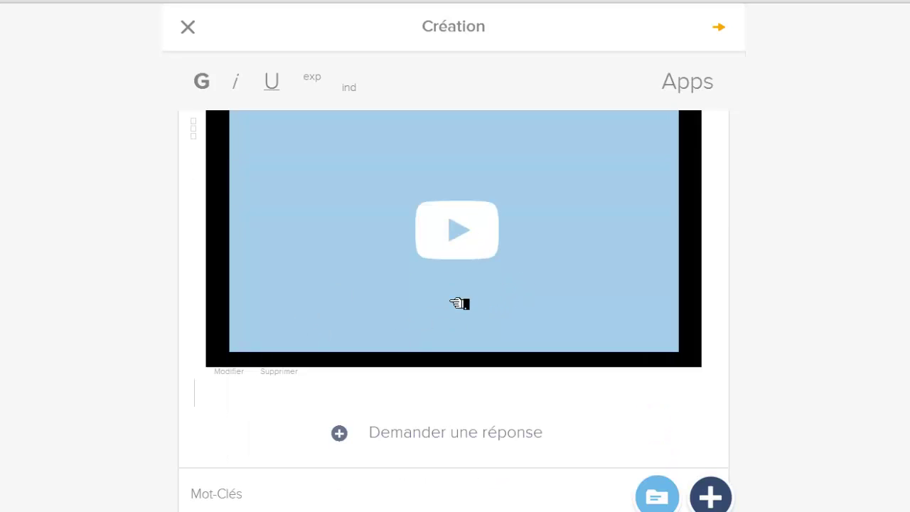
scroll(535, 270, "up", 2)
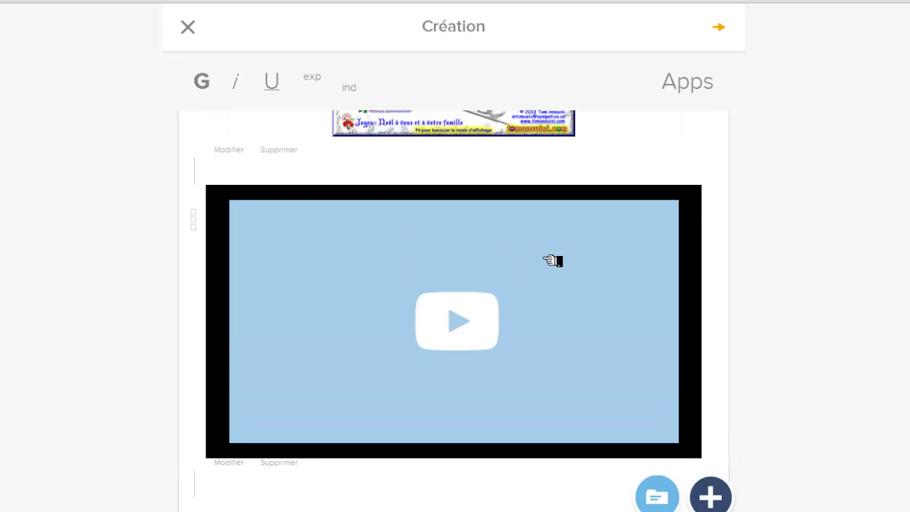
scroll(548, 263, "up", 2)
scroll(490, 289, "down", 4)
scroll(562, 262, "up", 3)
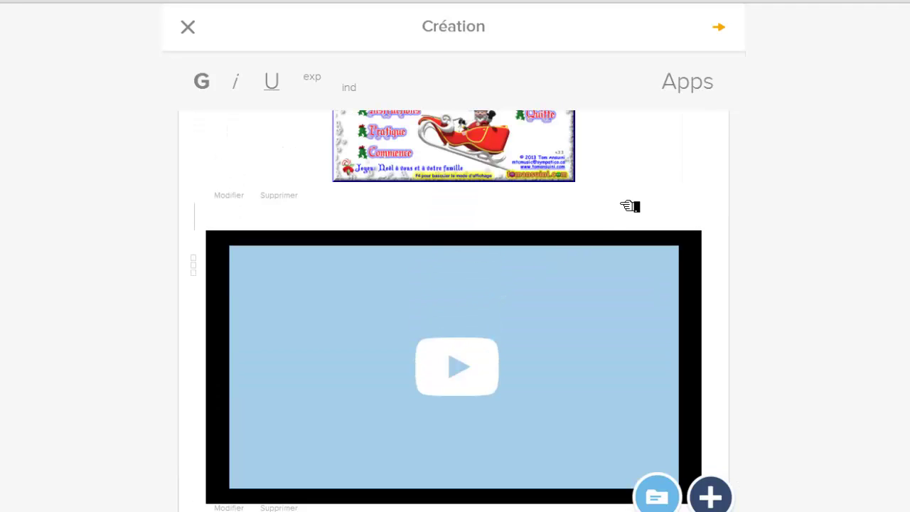
- Submit the modified post and look through it in the group's feed
left_click(724, 32)
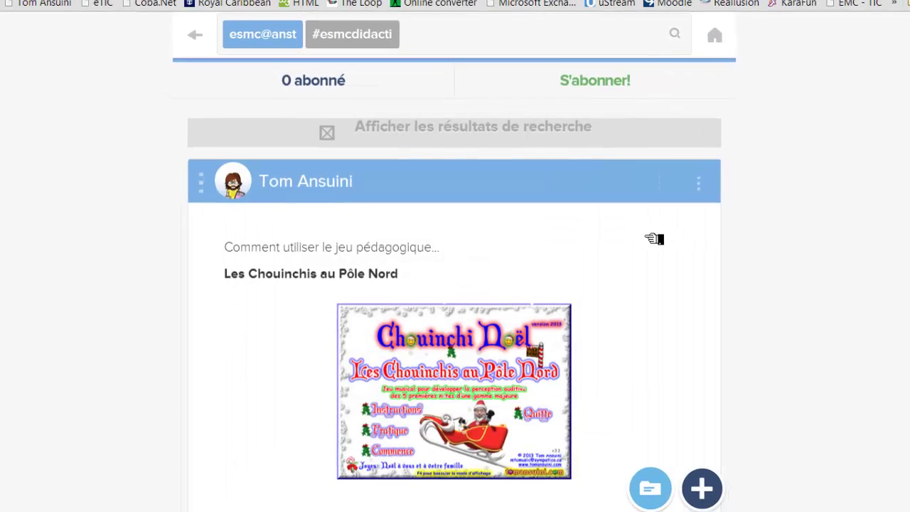
scroll(641, 249, "down", 3)
scroll(614, 268, "down", 3)
scroll(604, 275, "up", 5)
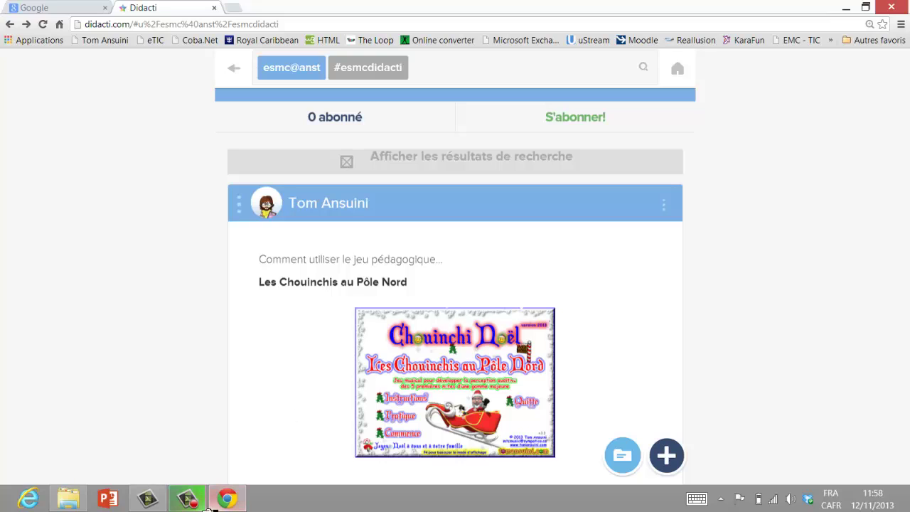
mouse_move(195, 505)
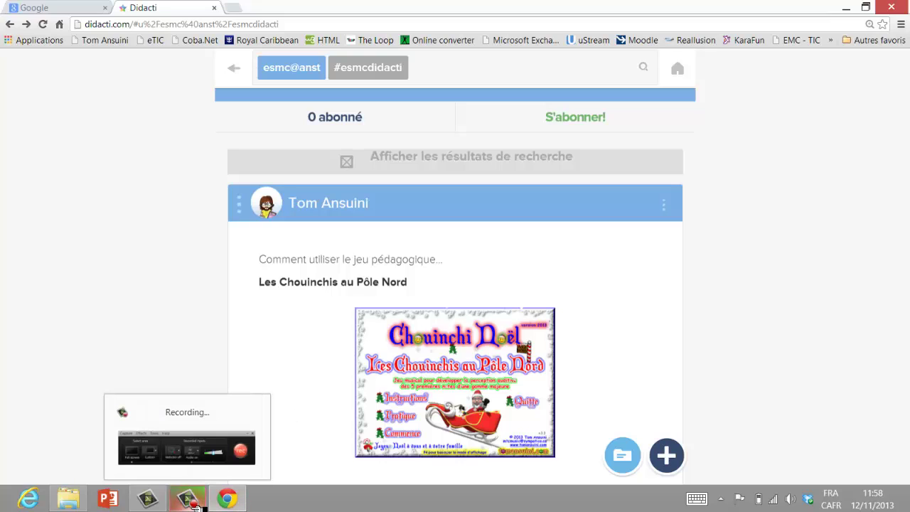